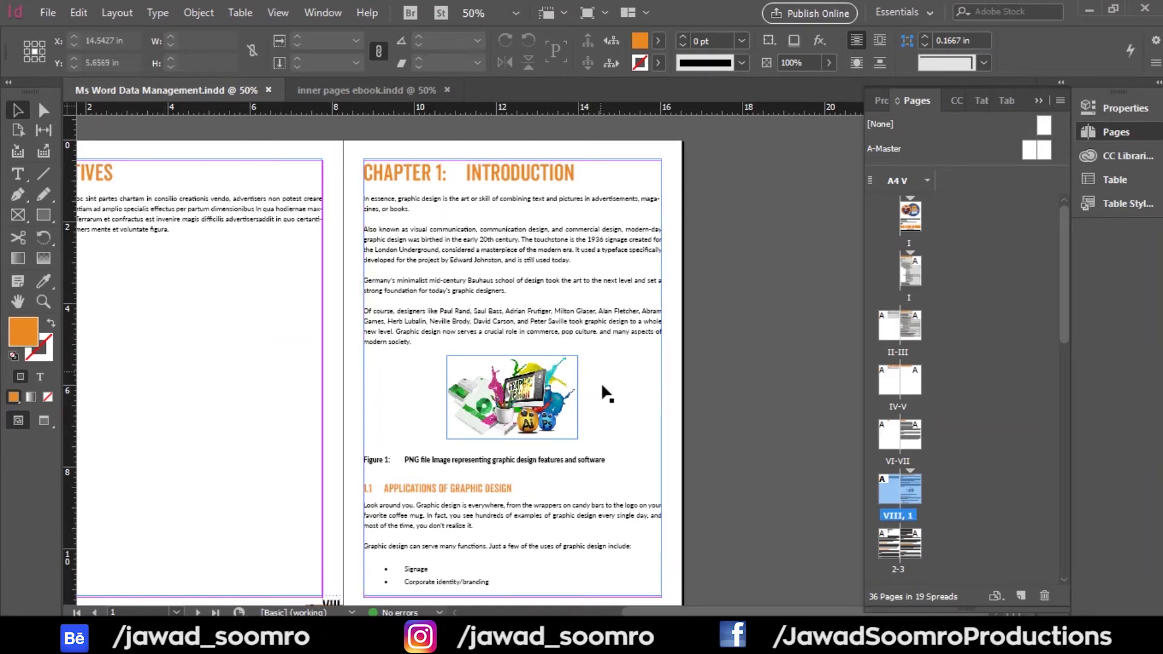
Scroll the Pages panel and jump to the 14-15 spread
{"action": "scroll", "coordinate": [939, 349], "scroll_direction": "down", "scroll_amount": 2}
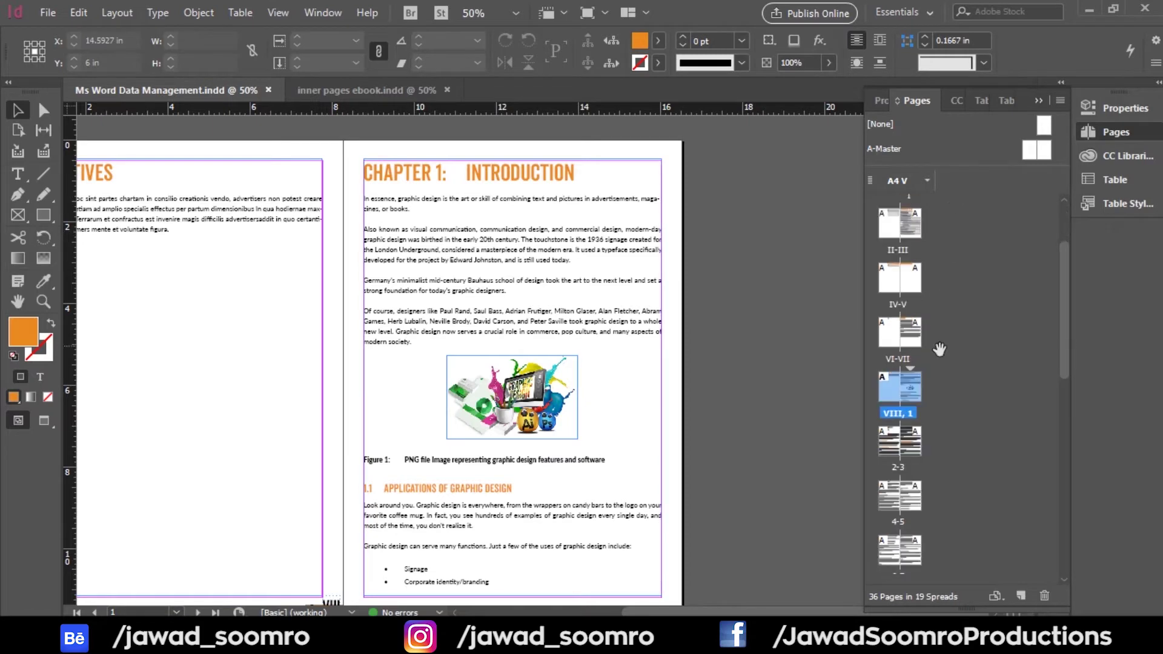
{"action": "scroll", "coordinate": [924, 451], "scroll_direction": "down", "scroll_amount": 2}
{"action": "scroll", "coordinate": [892, 475], "scroll_direction": "down", "scroll_amount": 5}
{"action": "scroll", "coordinate": [892, 476], "scroll_direction": "down", "scroll_amount": 2}
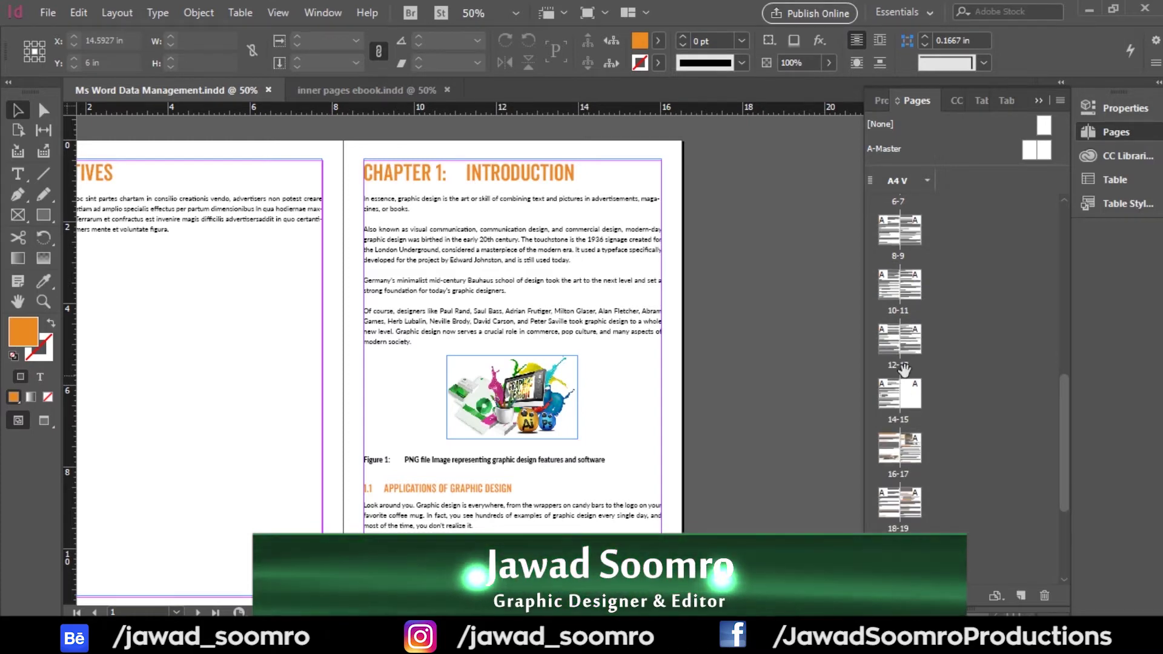
{"action": "double_click", "coordinate": [906, 396]}
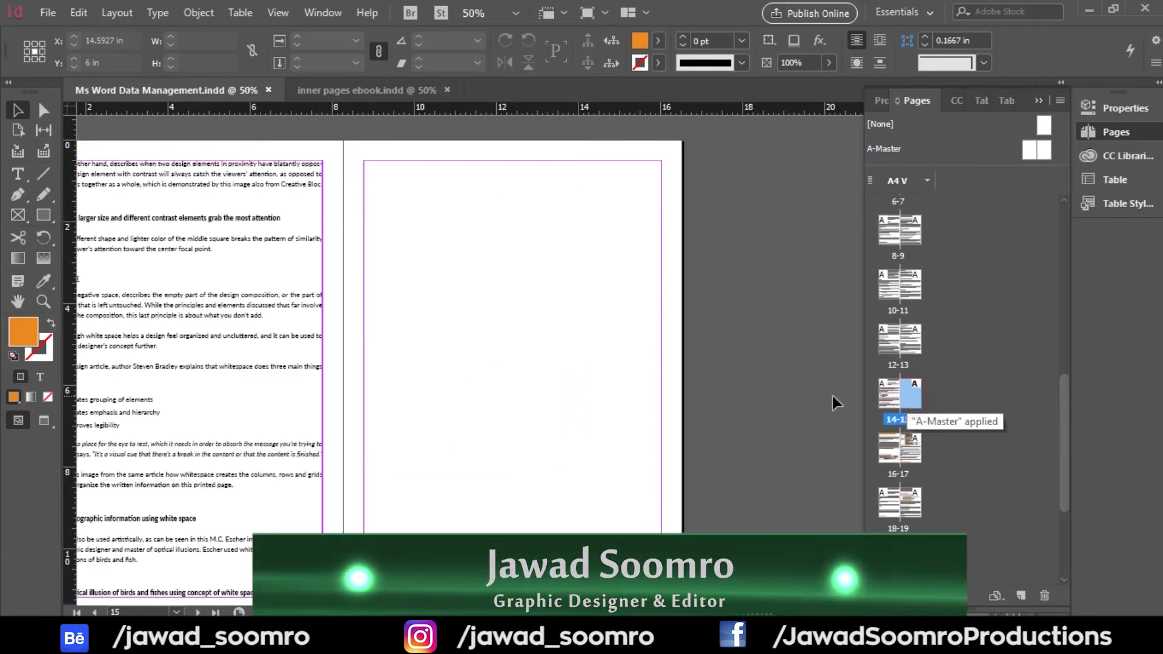
Inspect the empty text frame on page 15, then deselect it
{"action": "scroll", "coordinate": [418, 364], "scroll_direction": "down", "scroll_amount": 3}
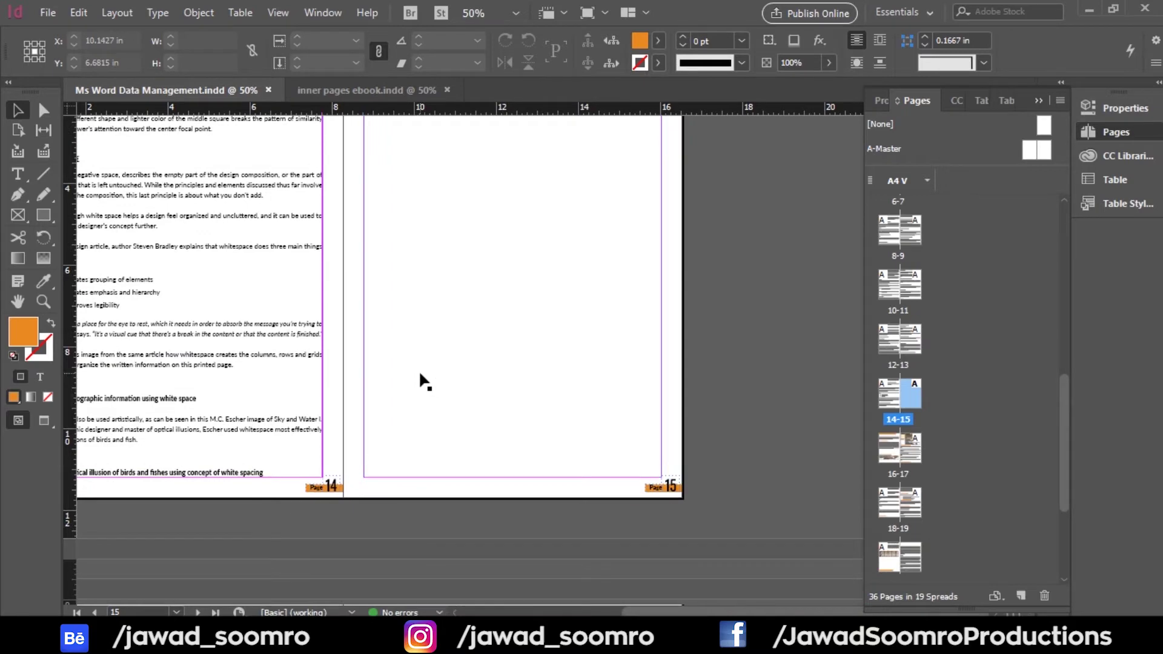
{"action": "double_click", "coordinate": [419, 374]}
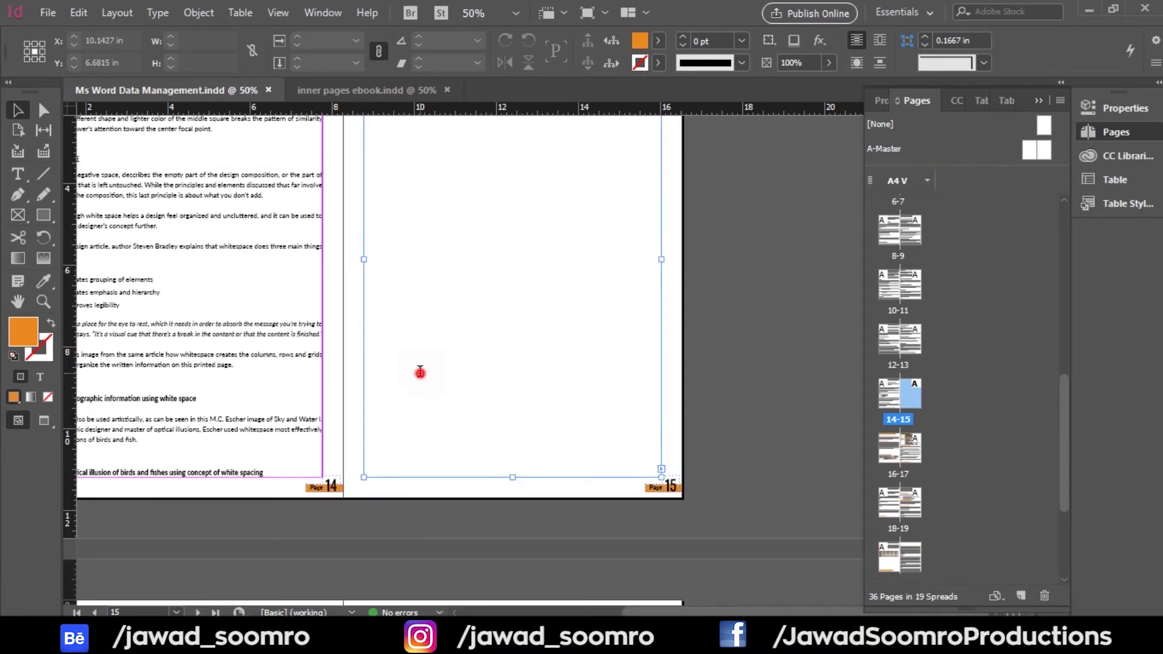
{"action": "scroll", "coordinate": [419, 372], "scroll_direction": "down", "scroll_amount": 8}
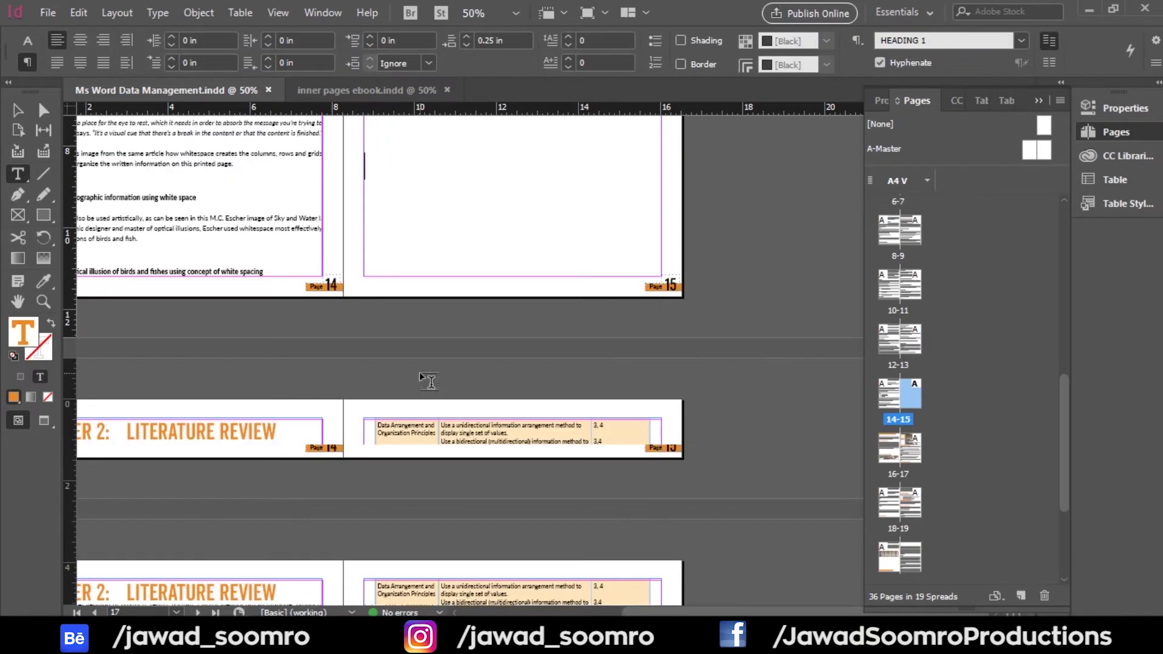
{"action": "scroll", "coordinate": [422, 379], "scroll_direction": "up", "scroll_amount": 10}
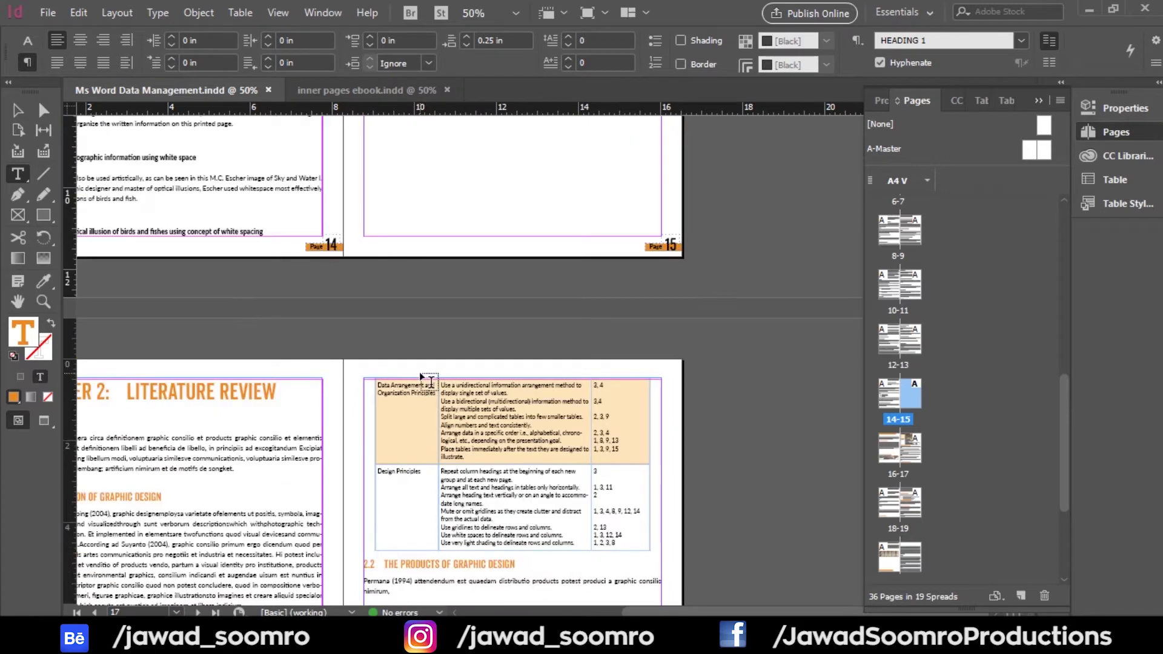
{"action": "scroll", "coordinate": [422, 379], "scroll_direction": "up", "scroll_amount": 3}
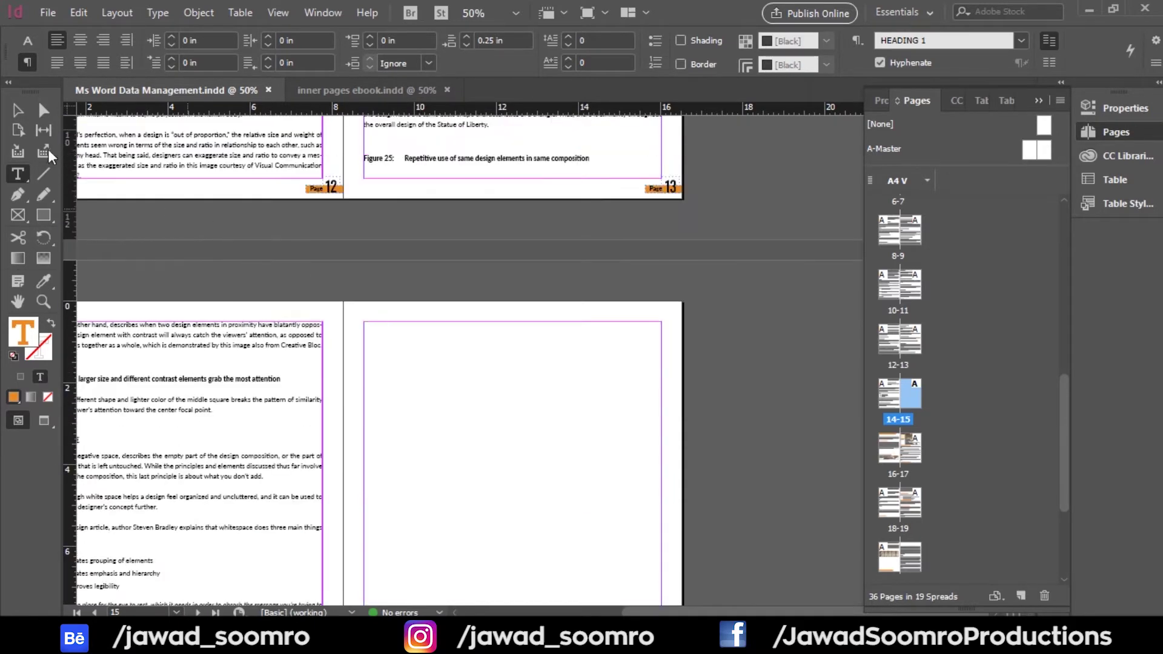
{"action": "left_click", "coordinate": [16, 111]}
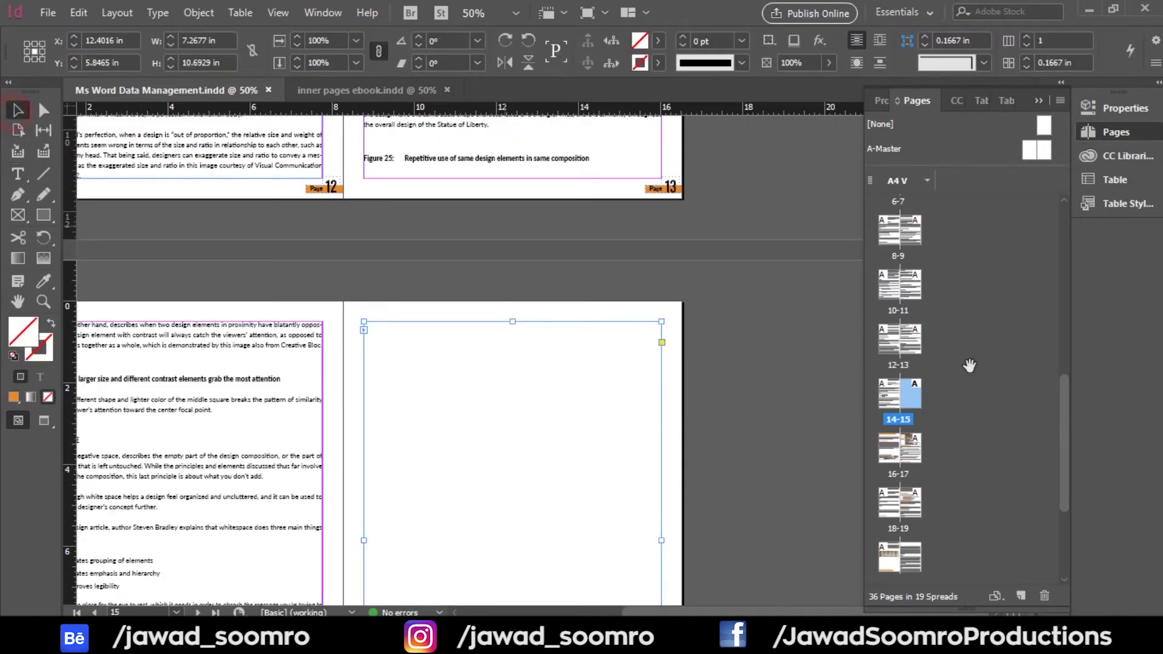
{"action": "scroll", "coordinate": [1029, 406], "scroll_direction": "up", "scroll_amount": 1}
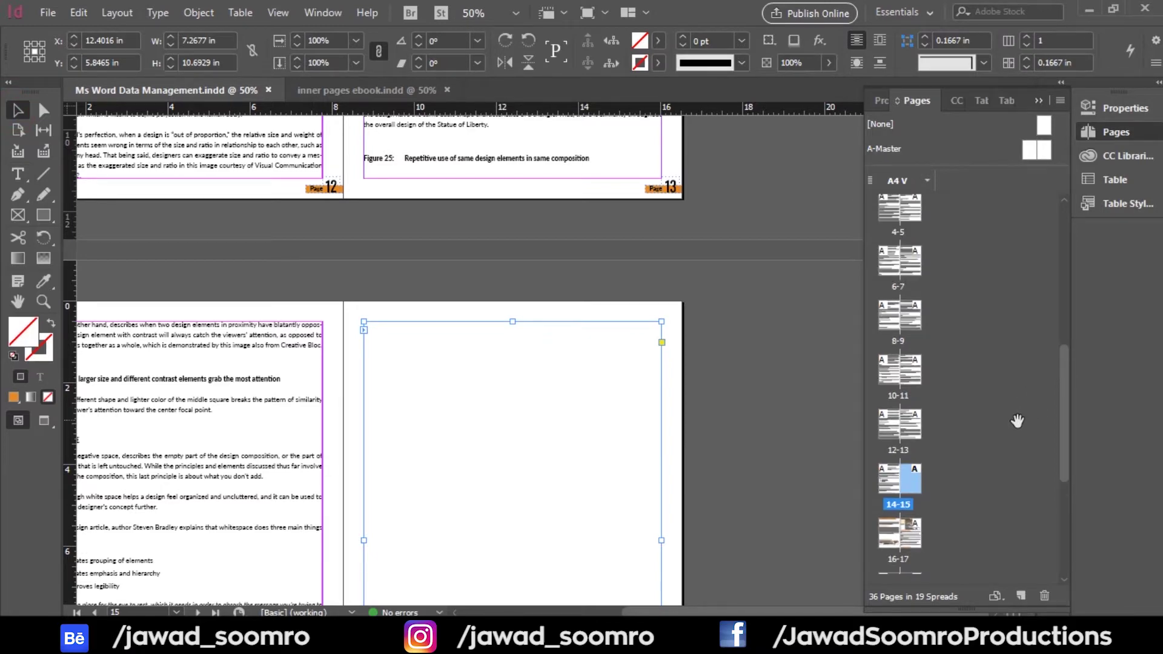
{"action": "scroll", "coordinate": [1018, 422], "scroll_direction": "up", "scroll_amount": 1}
{"action": "scroll", "coordinate": [1022, 427], "scroll_direction": "down", "scroll_amount": 3}
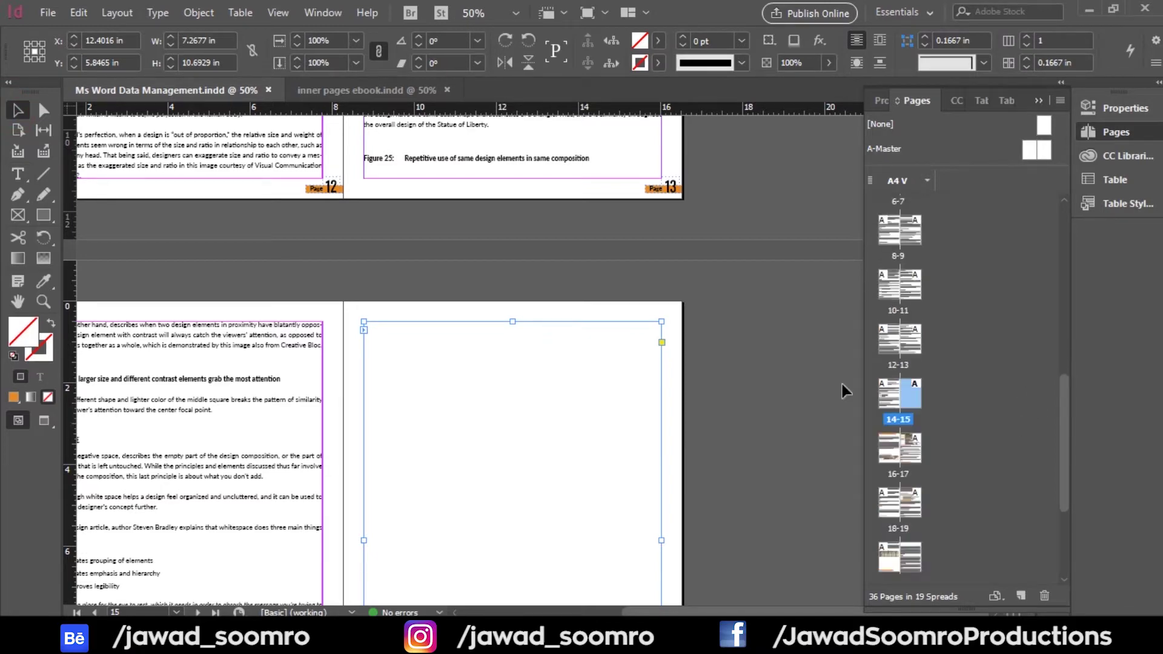
{"action": "left_click", "coordinate": [675, 345]}
{"action": "scroll", "coordinate": [676, 348], "scroll_direction": "down", "scroll_amount": 4}
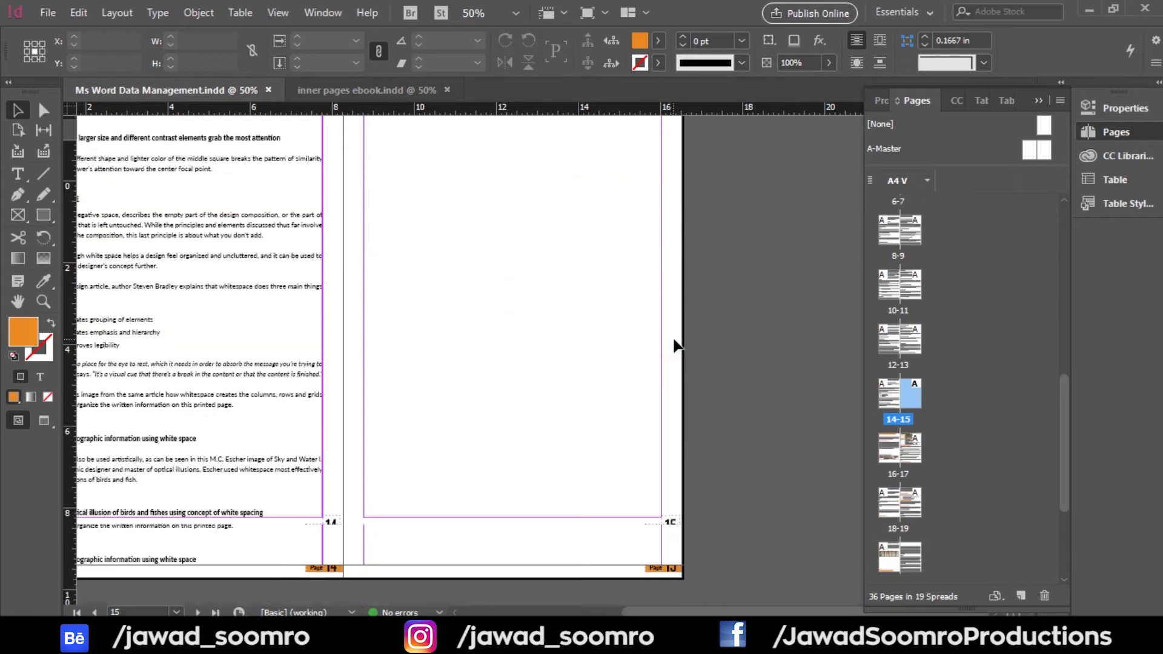
Add empty paragraphs above the Table 1 caption on page 16 so it and the table flow onto page 17
{"action": "scroll", "coordinate": [677, 351], "scroll_direction": "down", "scroll_amount": 7}
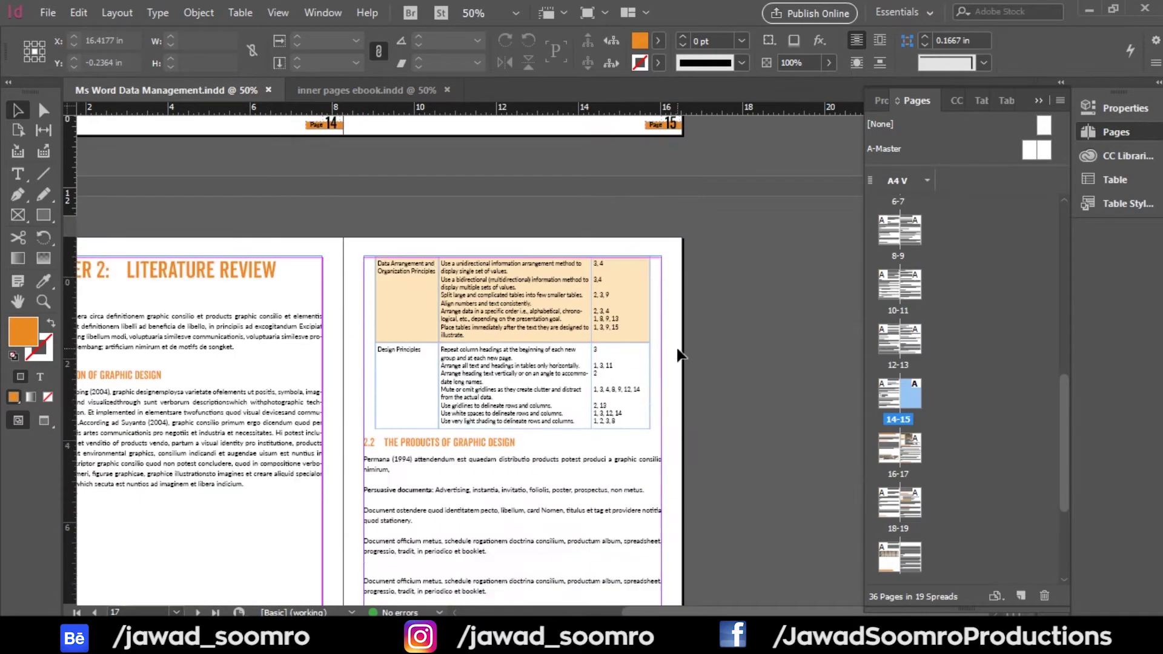
{"action": "scroll", "coordinate": [678, 353], "scroll_direction": "down", "scroll_amount": 2}
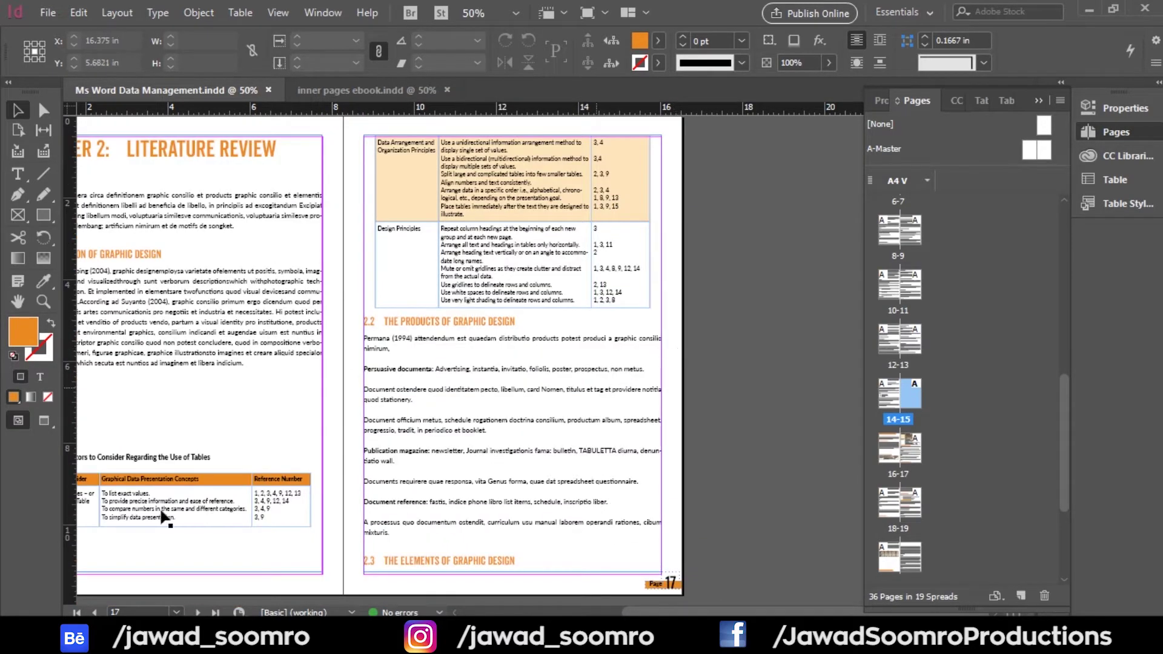
{"action": "left_click", "coordinate": [170, 448]}
{"action": "left_click", "coordinate": [236, 395]}
{"action": "left_click_drag", "start_coordinate": [236, 394], "coordinate": [365, 368]}
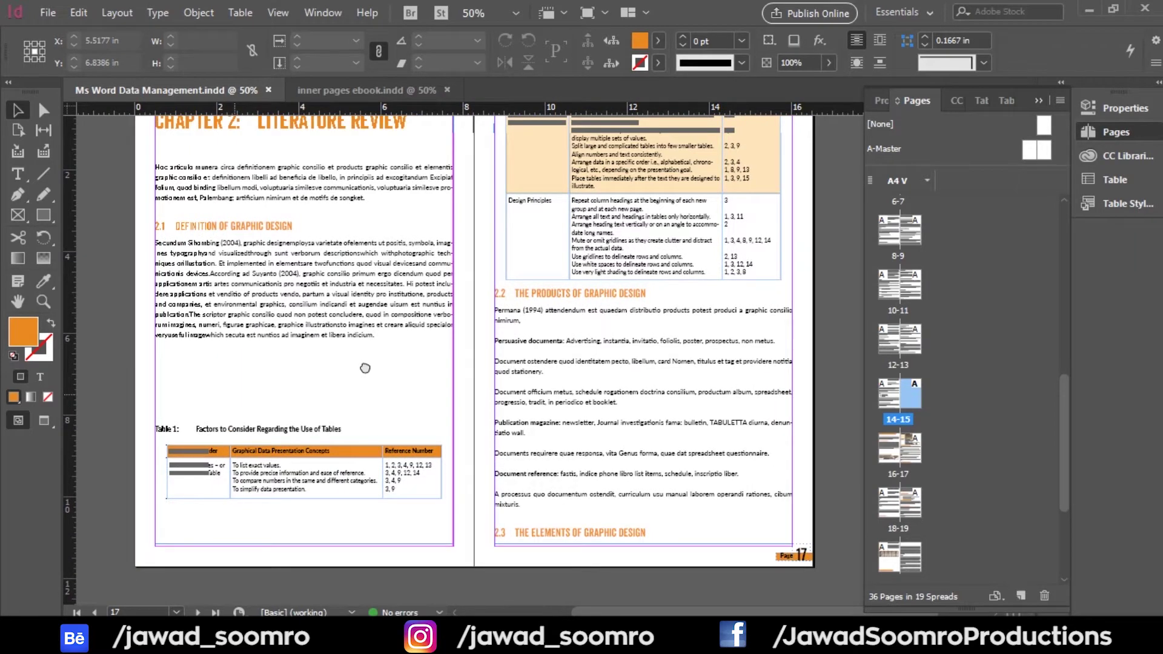
{"action": "left_click_drag", "start_coordinate": [389, 373], "coordinate": [307, 402]}
{"action": "key", "text": "Return"}
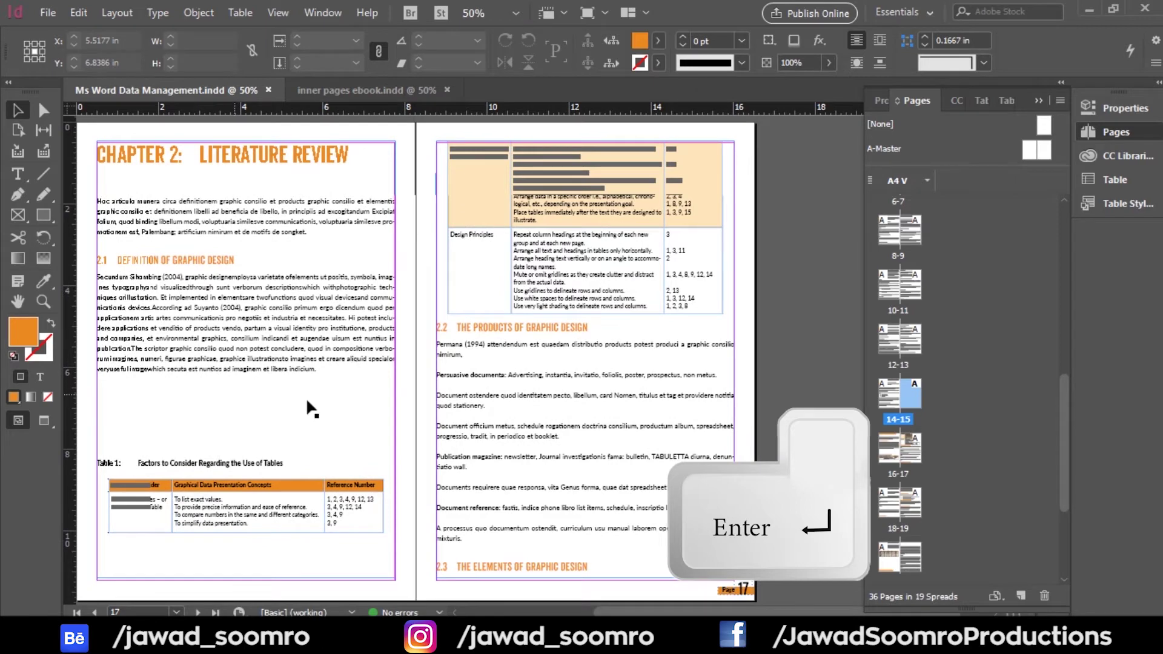
{"action": "left_click", "coordinate": [221, 429]}
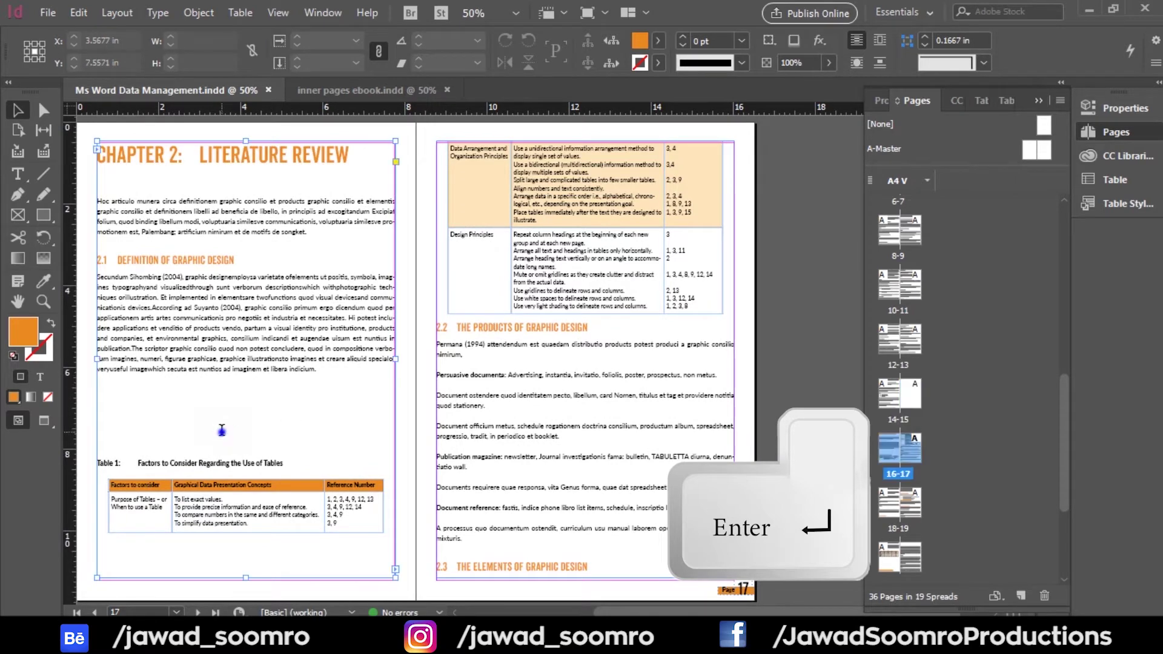
{"action": "double_click", "coordinate": [221, 430]}
{"action": "right_click", "coordinate": [221, 429]}
{"action": "left_click", "coordinate": [167, 435]}
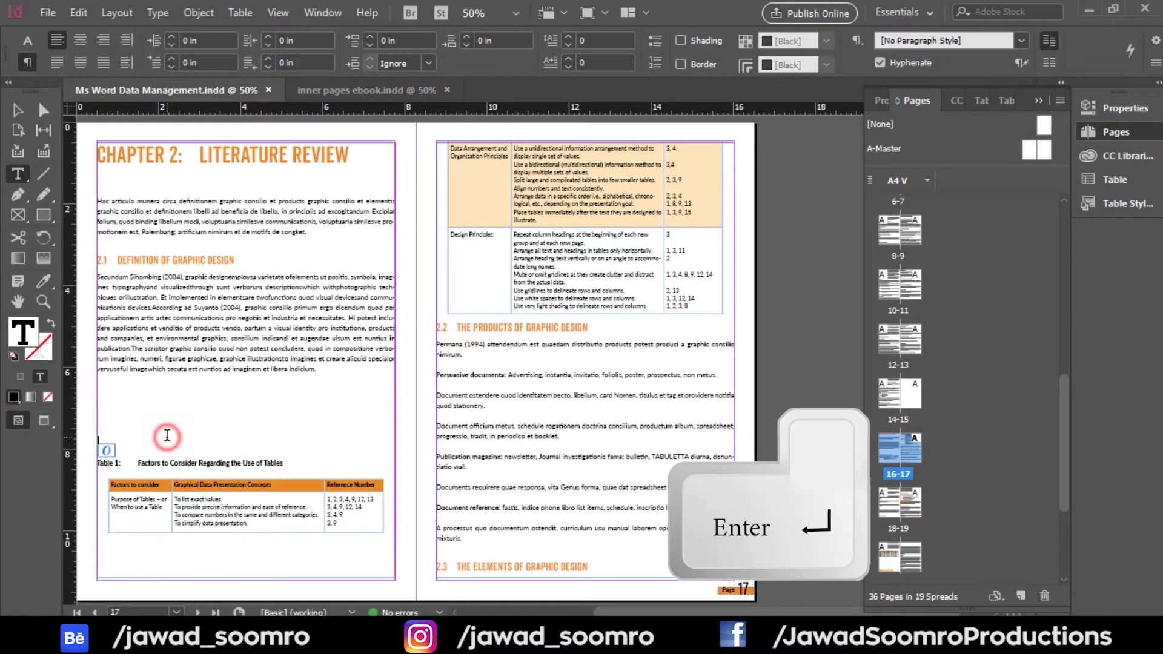
{"action": "key", "text": "Return"}
{"action": "key", "text": "Return"}
{"action": "key", "text": "Return"}
{"action": "key", "text": "Return"}
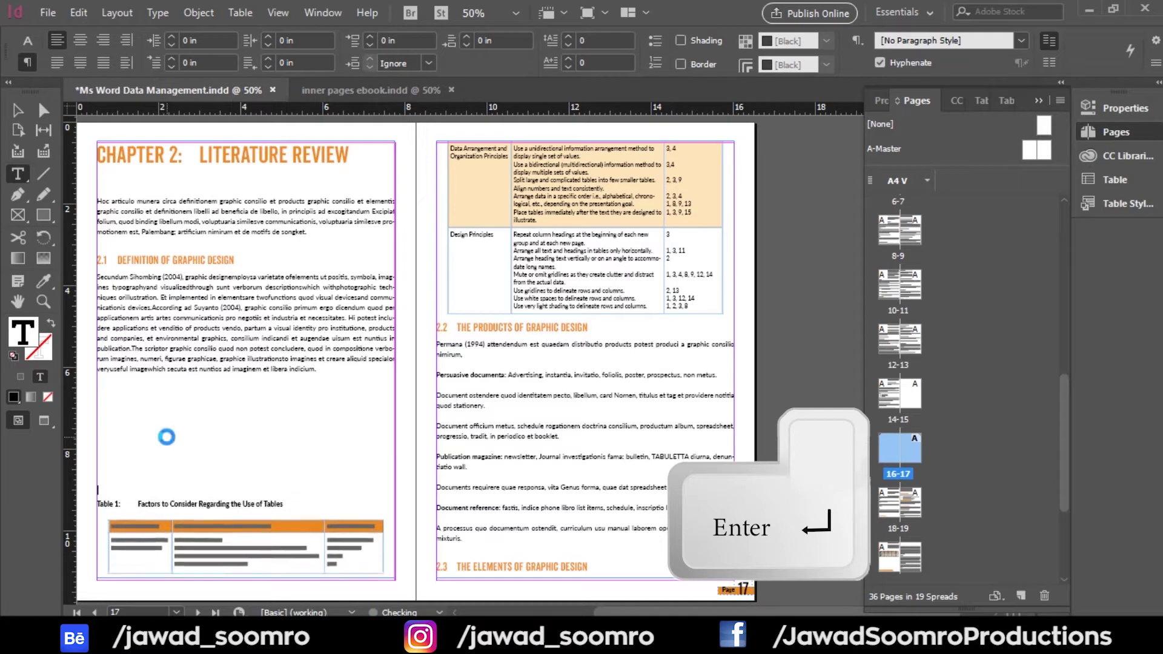
{"action": "key", "text": "Return"}
{"action": "key", "text": "Return"}
{"action": "key", "text": "Return"}
{"action": "key", "text": "Return"}
{"action": "key", "text": "Return"}
{"action": "key", "text": "Return"}
{"action": "key", "text": "Return"}
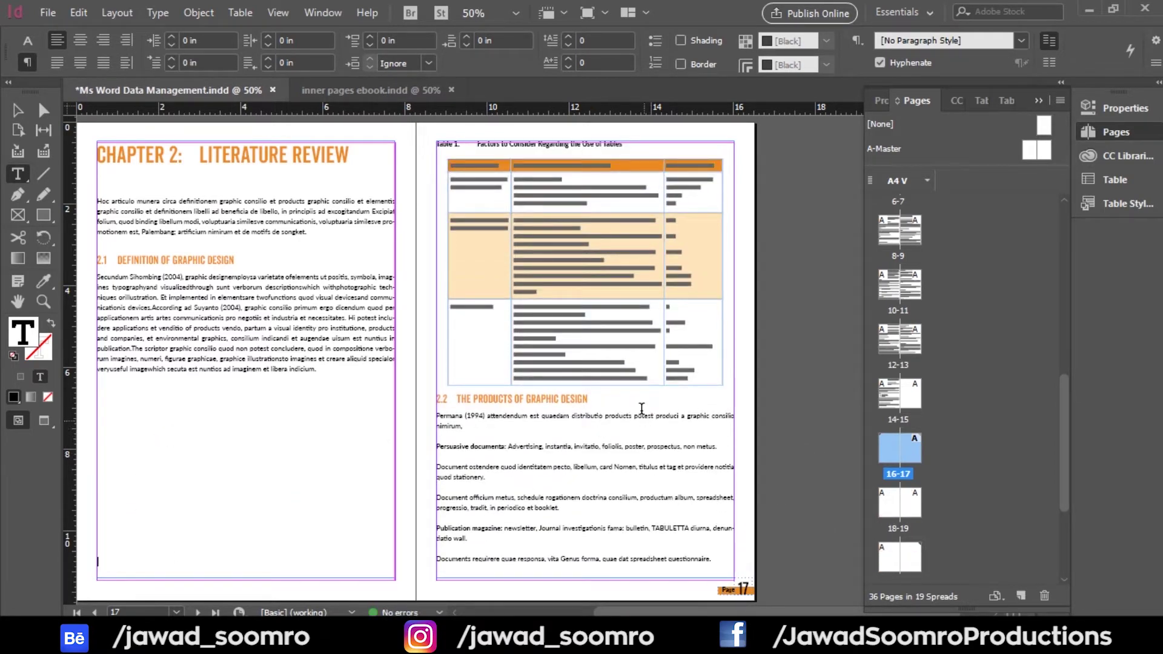
Add empty paragraphs after the table to push section 2.2 off page 17
{"action": "left_click", "coordinate": [728, 375]}
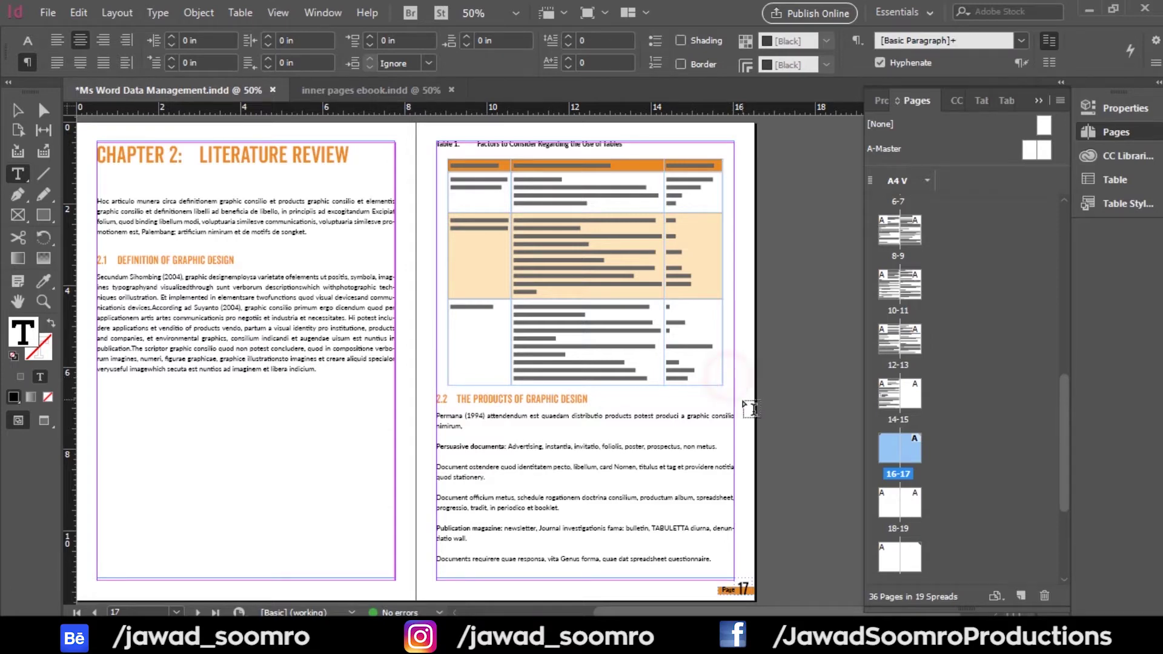
{"action": "key", "text": "Return"}
{"action": "key", "text": "Return"}
{"action": "key", "text": "Return"}
{"action": "key", "text": "Return"}
{"action": "key", "text": "Return"}
{"action": "key", "text": "Return"}
{"action": "key", "text": "Return"}
{"action": "key", "text": "Return"}
{"action": "key", "text": "Return"}
{"action": "key", "text": "Return"}
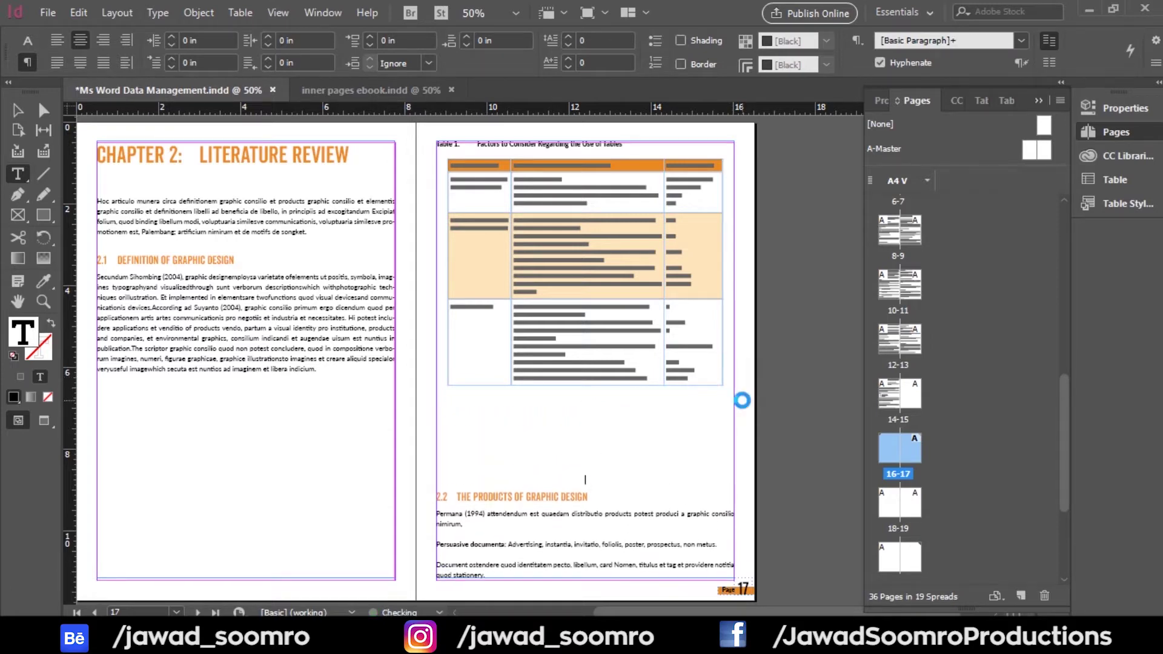
{"action": "key", "text": "Return"}
{"action": "key", "text": "Return"}
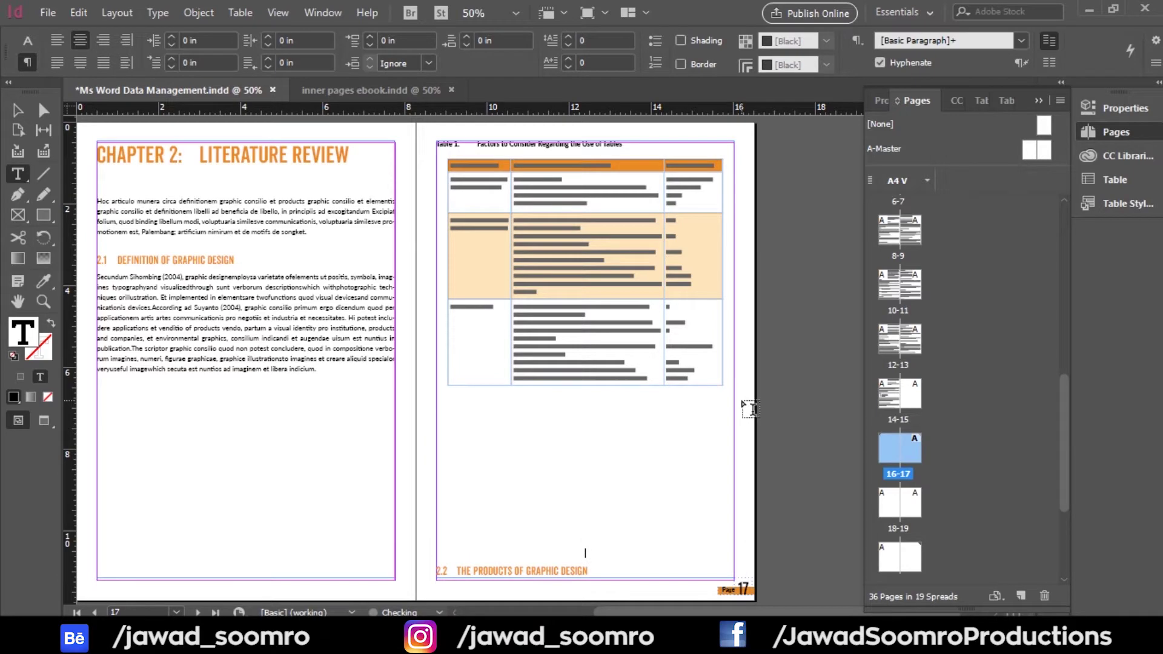
{"action": "left_click", "coordinate": [19, 110]}
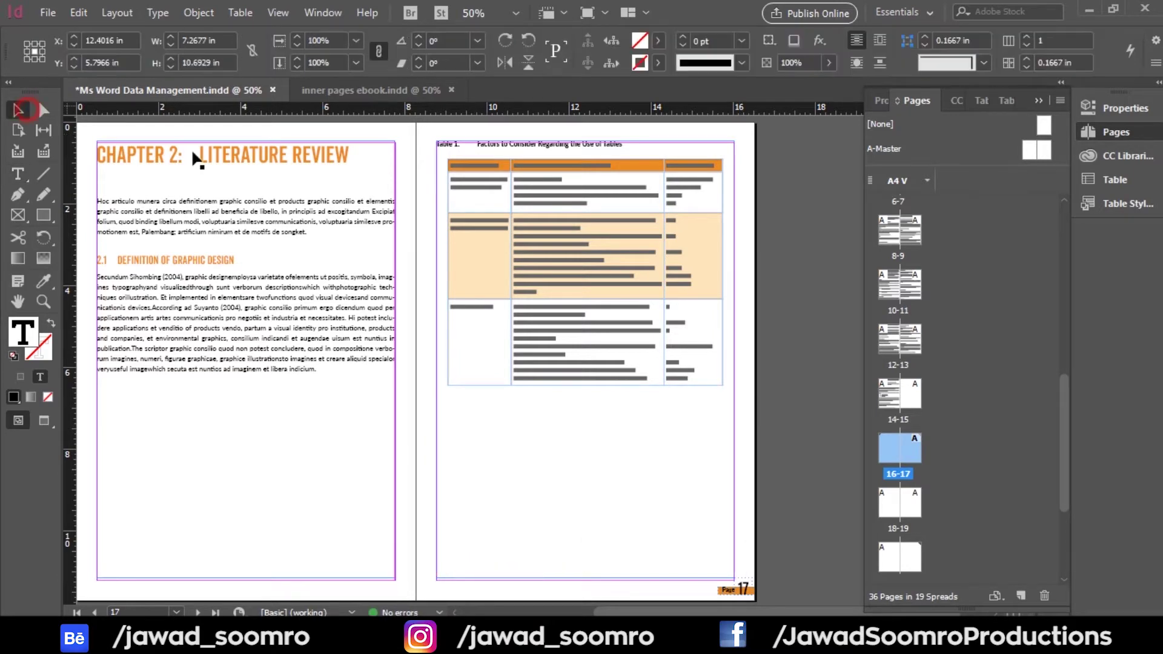
{"action": "left_click_drag", "start_coordinate": [788, 198], "coordinate": [594, 266]}
{"action": "scroll", "coordinate": [703, 261], "scroll_direction": "up", "scroll_amount": 1}
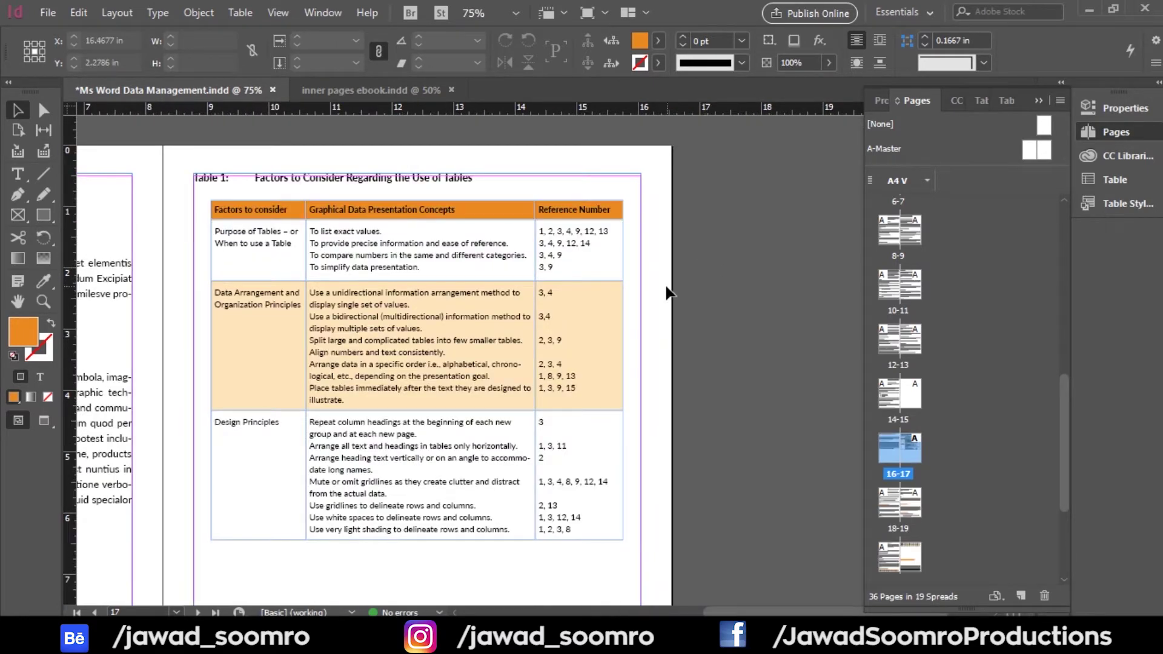
{"action": "scroll", "coordinate": [263, 155], "scroll_direction": "up", "scroll_amount": 2}
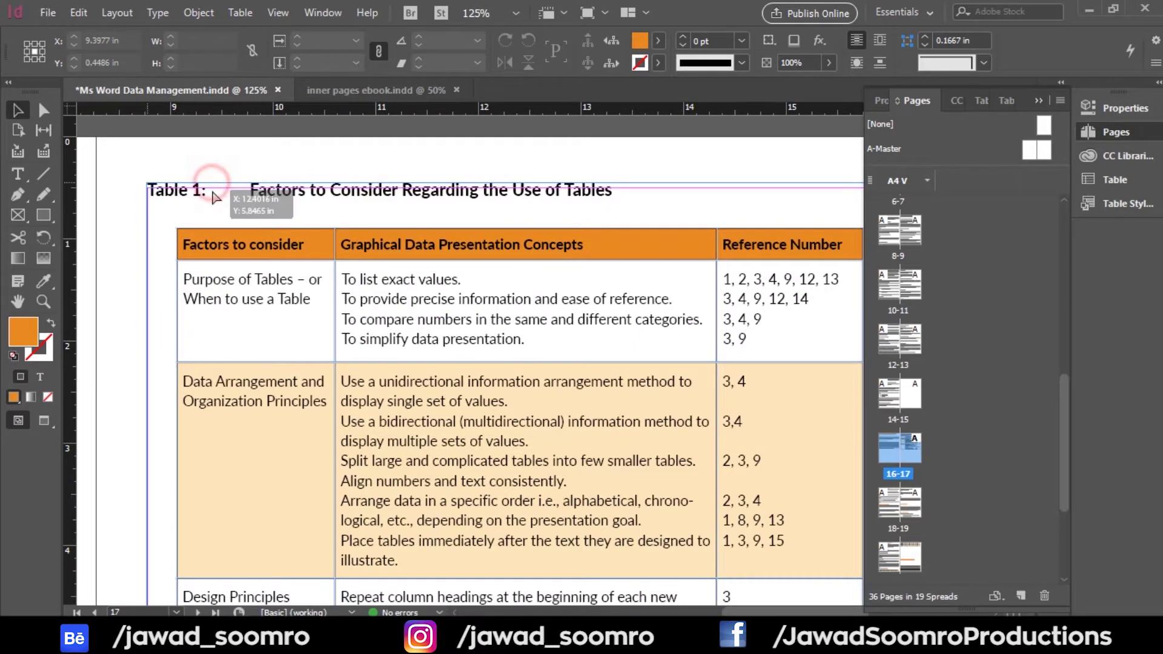
{"action": "left_click", "coordinate": [212, 187]}
{"action": "scroll", "coordinate": [209, 164], "scroll_direction": "left", "scroll_amount": 5}
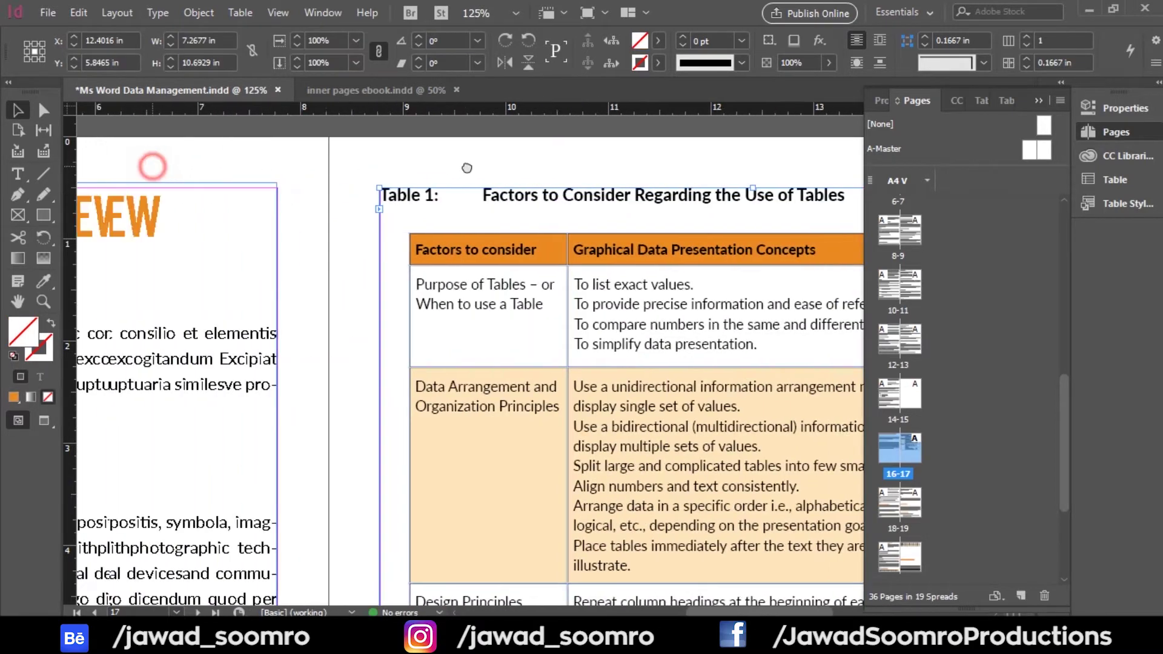
{"action": "left_click", "coordinate": [268, 189]}
{"action": "left_click", "coordinate": [542, 179]}
{"action": "left_click_drag", "start_coordinate": [696, 162], "coordinate": [529, 228]}
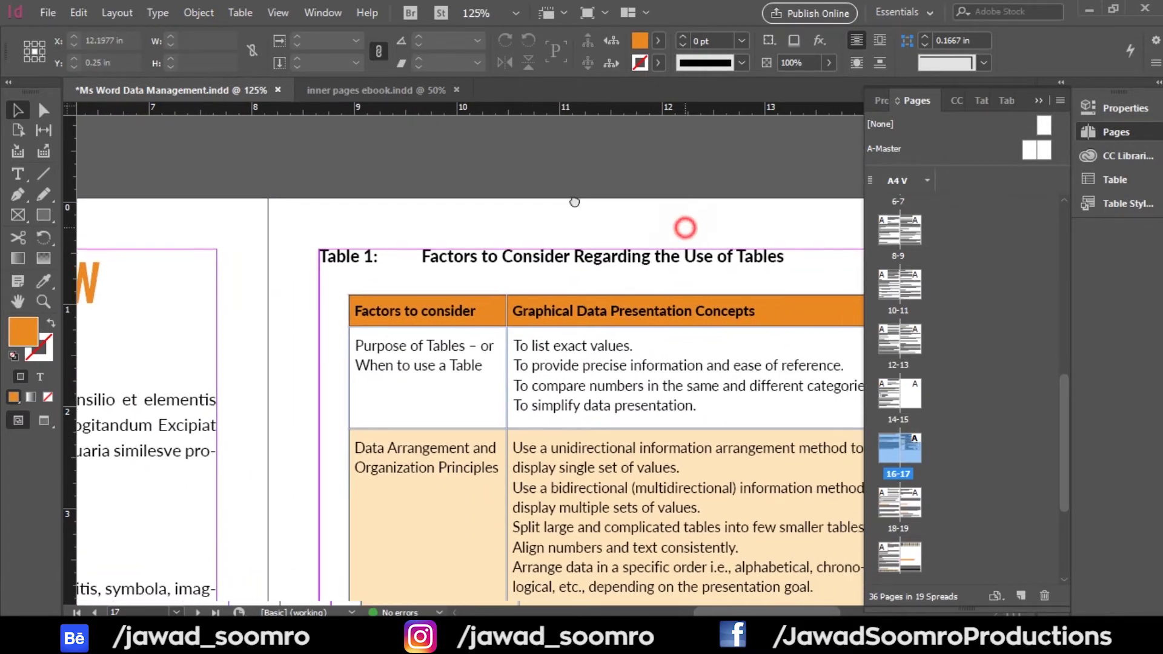
{"action": "left_click_drag", "start_coordinate": [685, 228], "coordinate": [451, 163]}
{"action": "key", "text": "ctrl+minus"}
{"action": "key", "text": "ctrl+minus"}
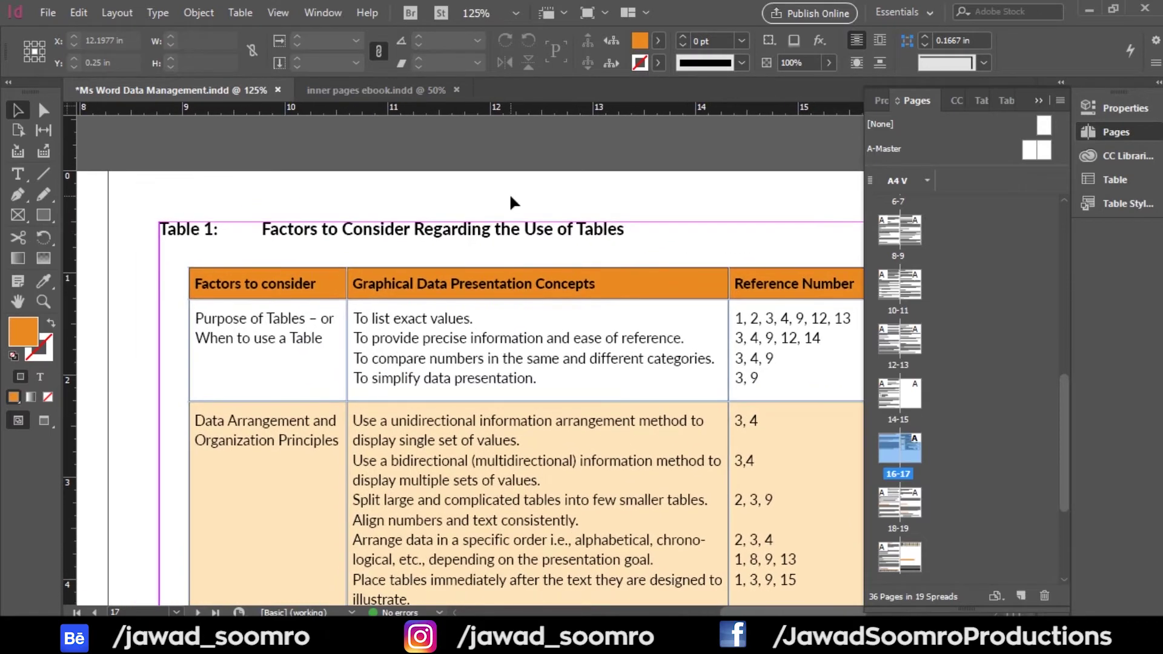
Save the document with File > Save
{"action": "left_click", "coordinate": [48, 12]}
{"action": "left_click", "coordinate": [92, 133]}
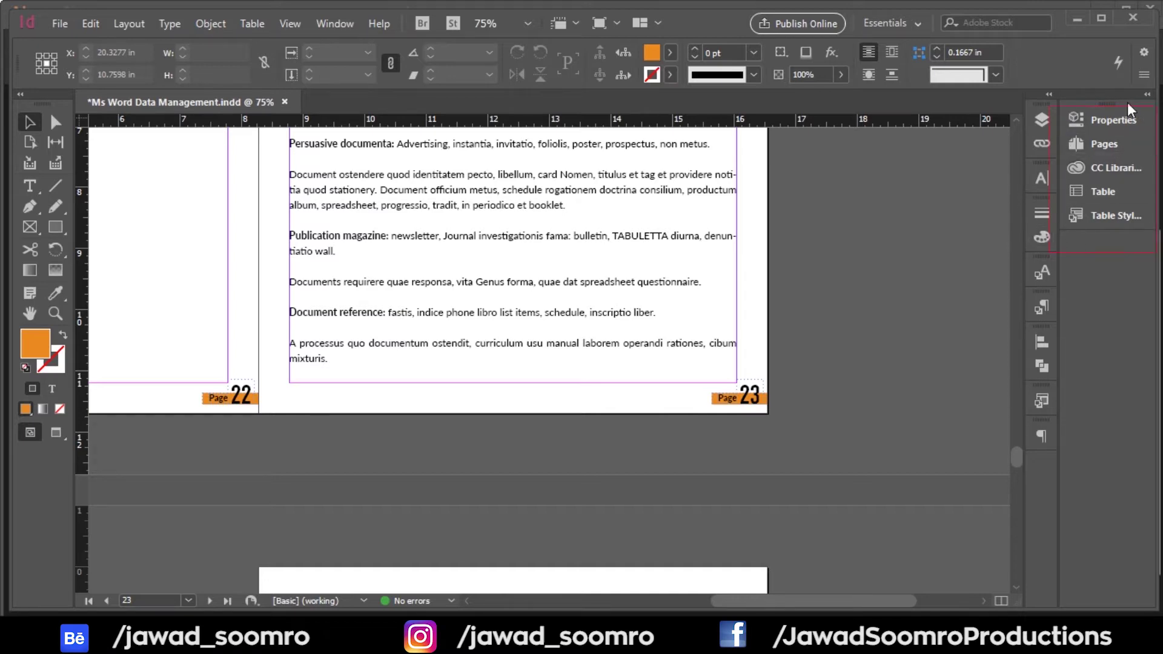
Show the Pages panel via Window > Pages, check the [None] and A-Master entries, and save with Ctrl+S
{"action": "left_click", "coordinate": [333, 25]}
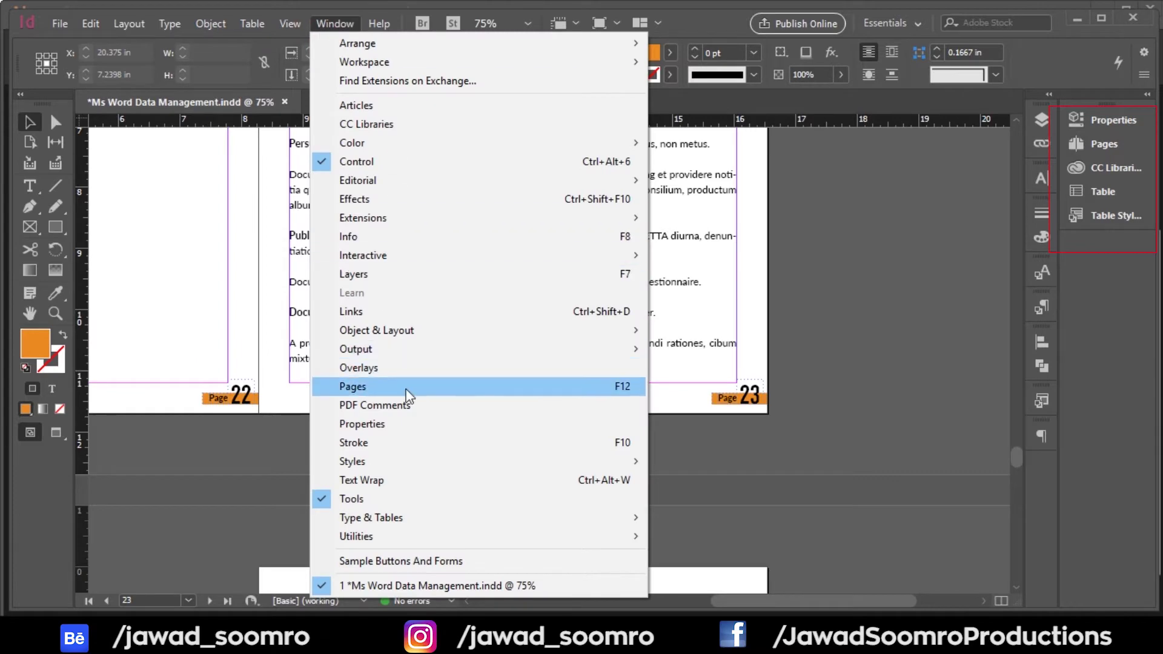
{"action": "left_click", "coordinate": [642, 394]}
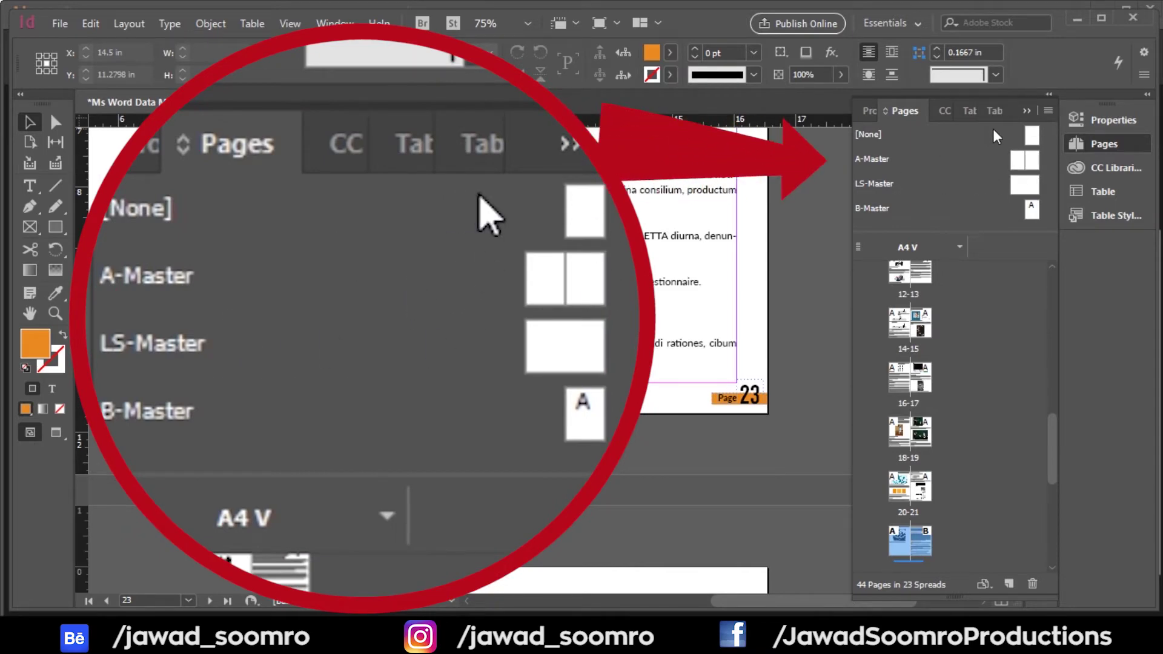
{"action": "left_click", "coordinate": [896, 135]}
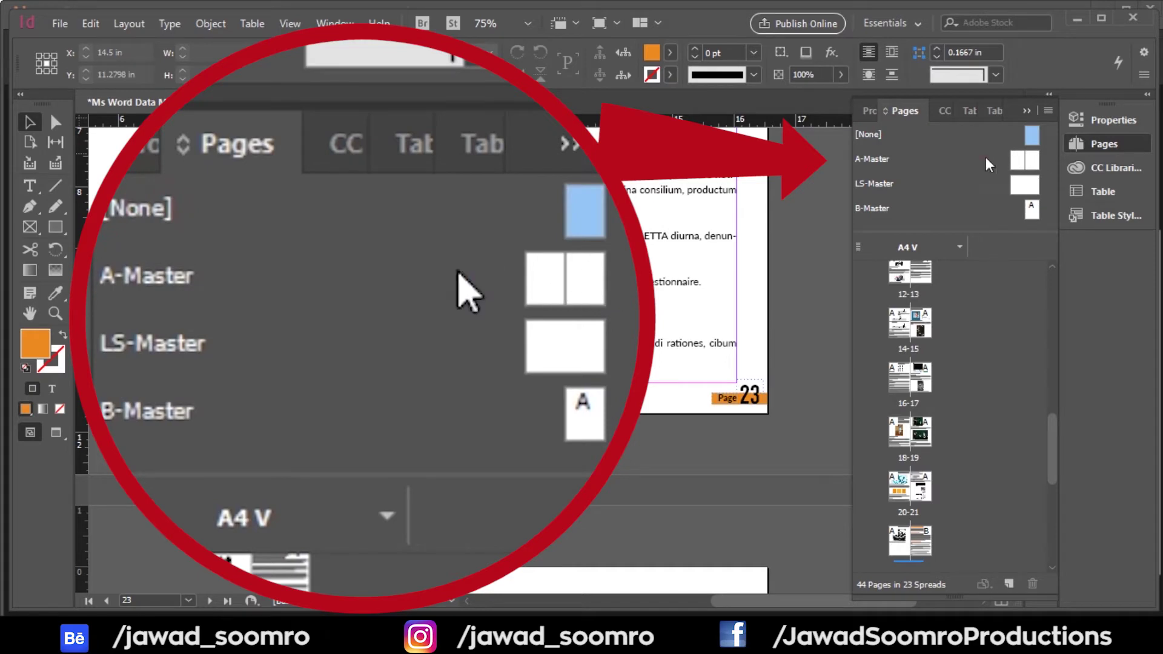
{"action": "left_click", "coordinate": [1014, 160]}
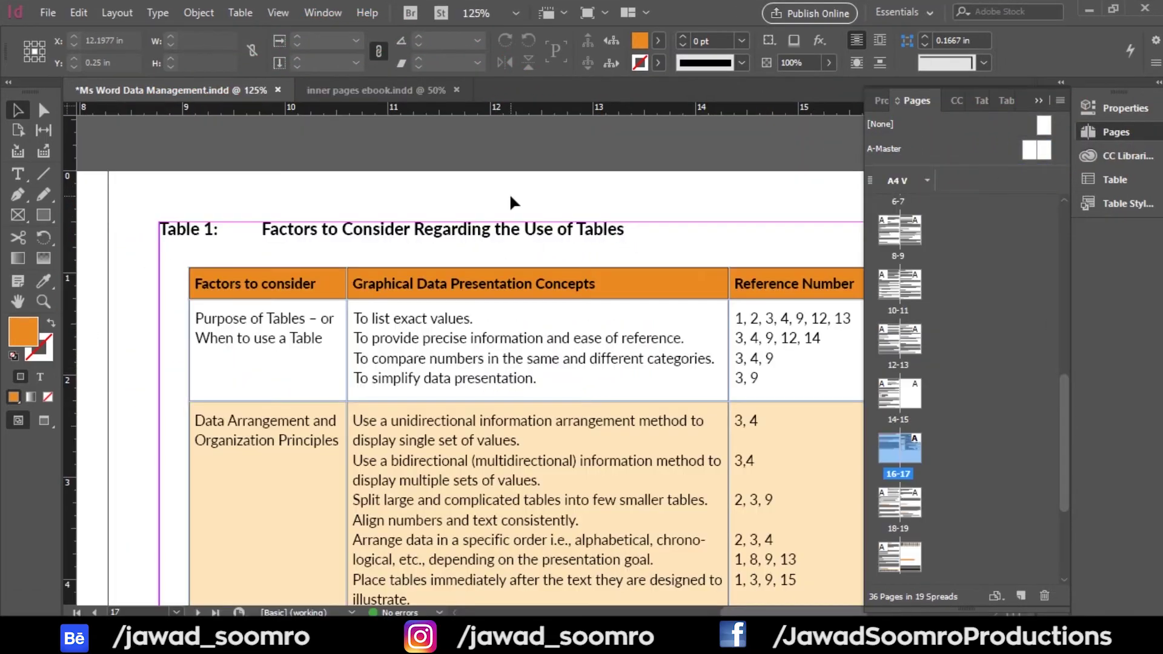
{"action": "scroll", "coordinate": [509, 203], "scroll_direction": "down", "scroll_amount": 2}
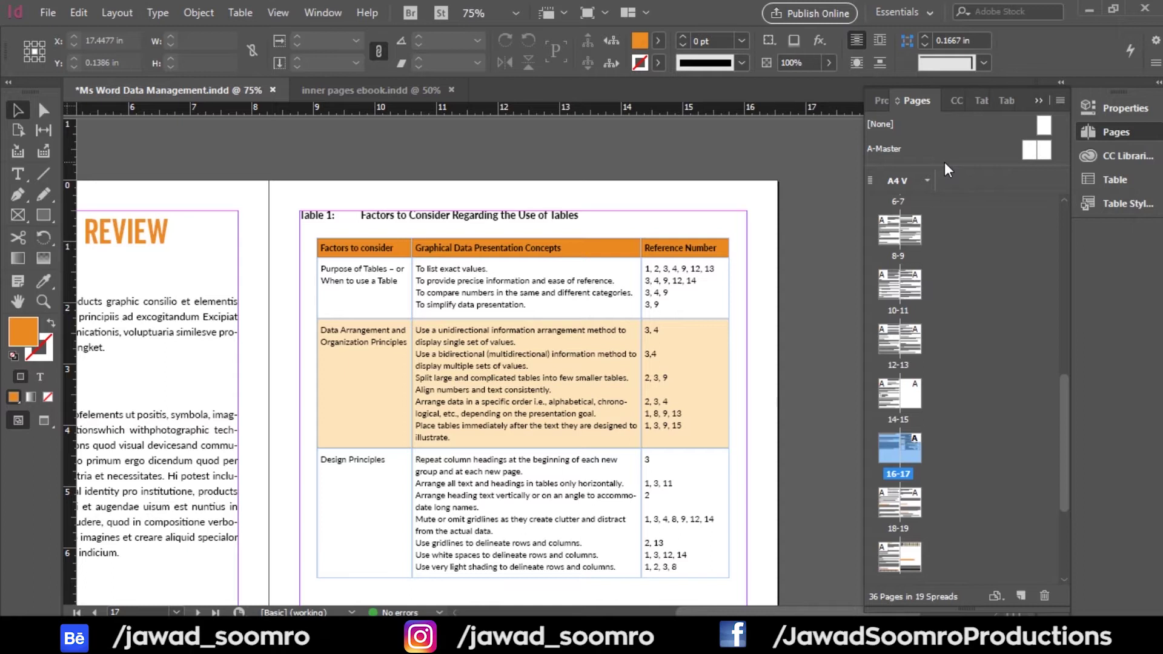
{"action": "key", "text": "ctrl+s"}
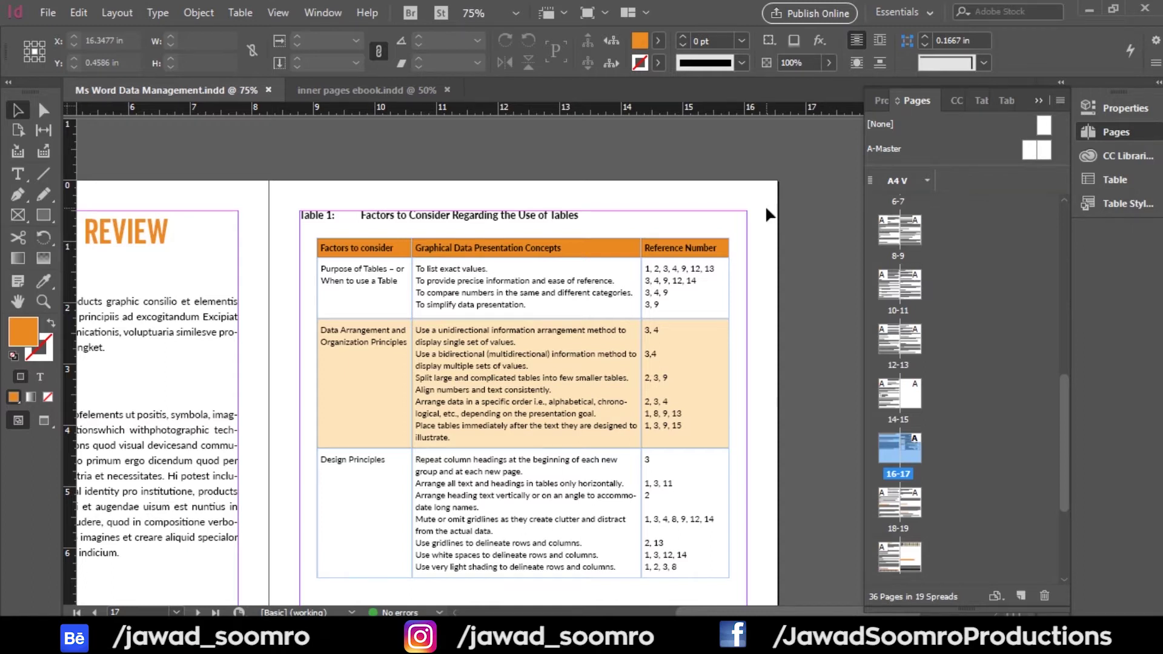
Create a new master with prefix LS, 1 page and landscape orientation
{"action": "right_click", "coordinate": [1052, 130]}
{"action": "left_click", "coordinate": [1016, 165]}
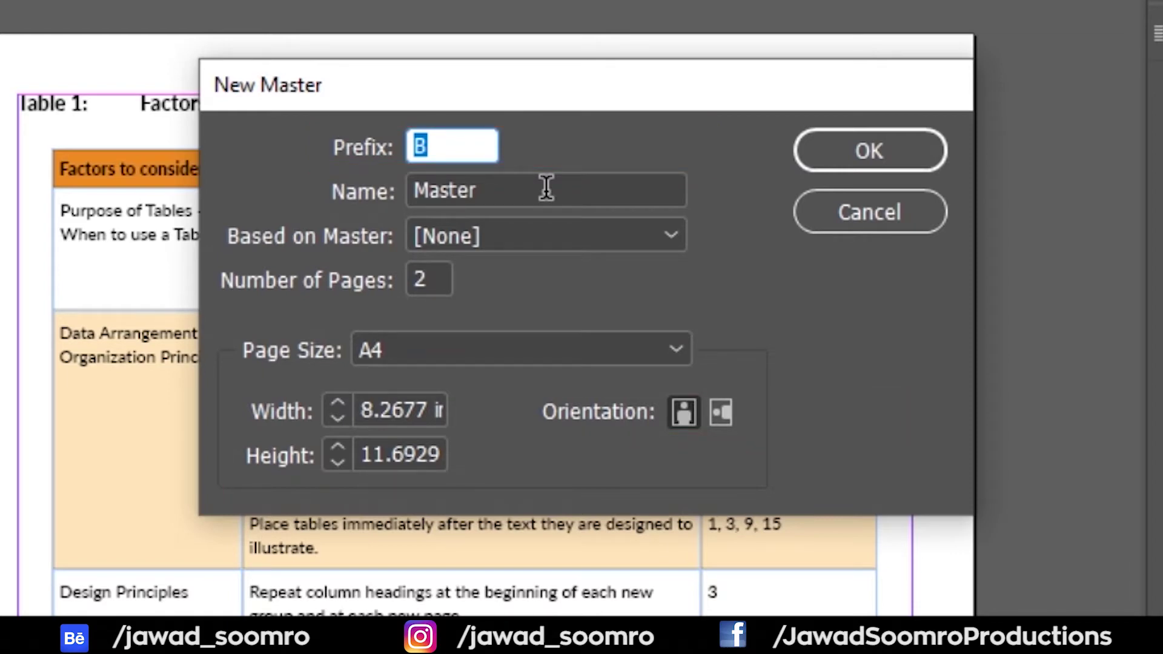
{"action": "type", "text": "Land"}
{"action": "key", "text": "BackSpace"}
{"action": "key", "text": "BackSpace"}
{"action": "key", "text": "BackSpace"}
{"action": "type", "text": "S"}
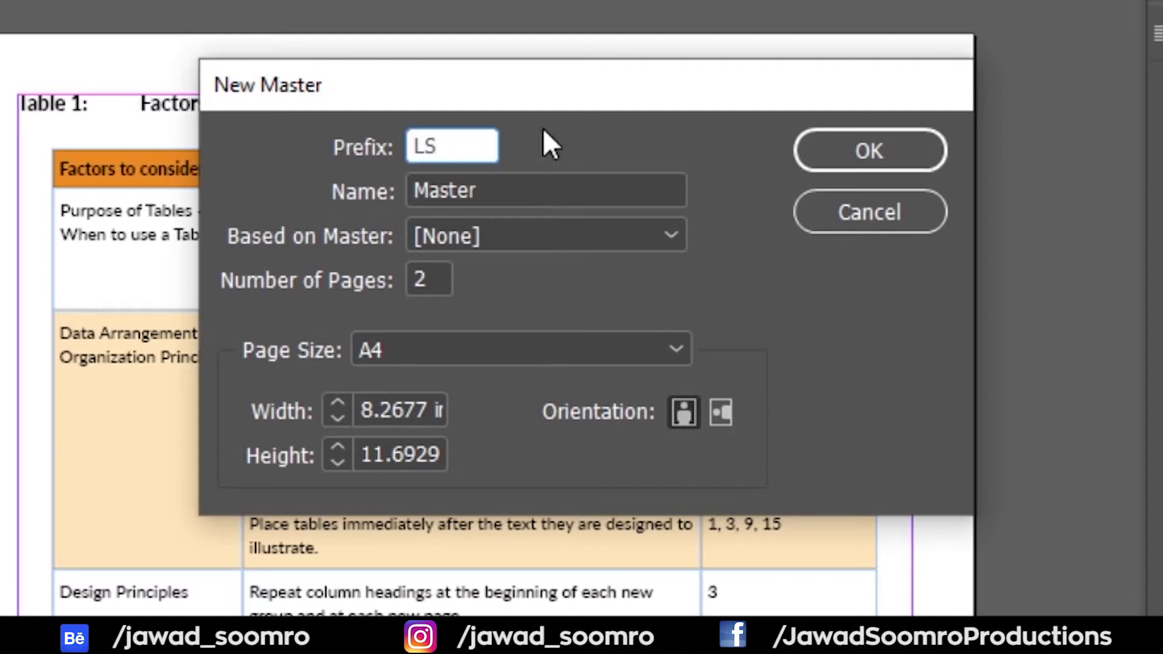
{"action": "double_click", "coordinate": [441, 283]}
{"action": "type", "text": "1"}
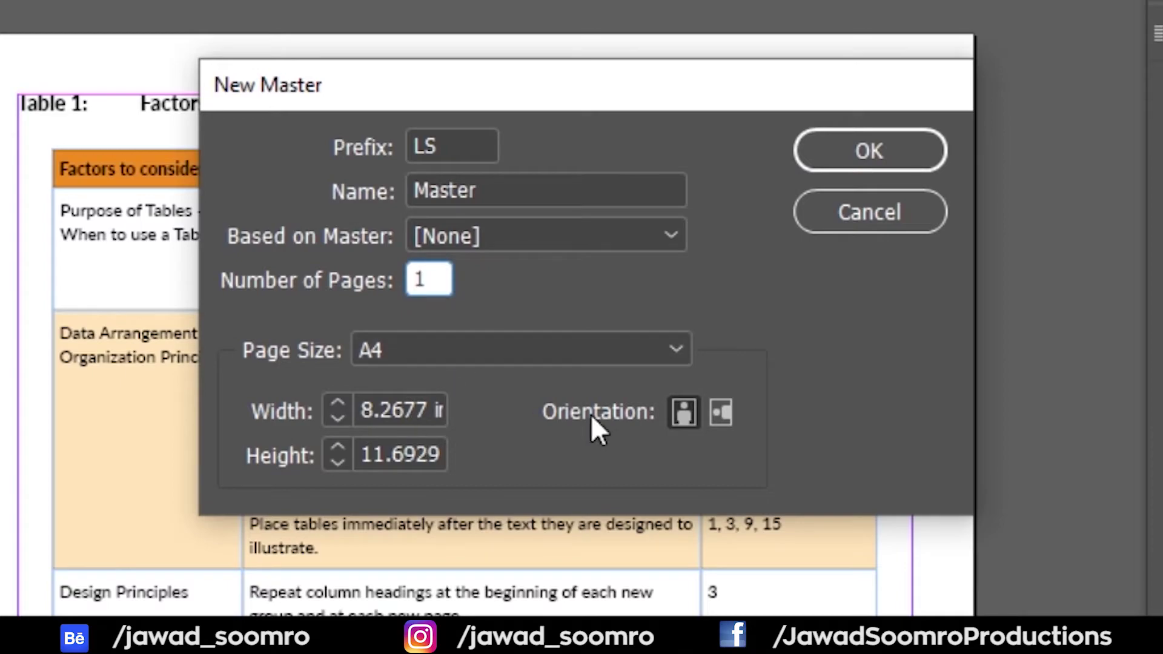
{"action": "left_click", "coordinate": [720, 413]}
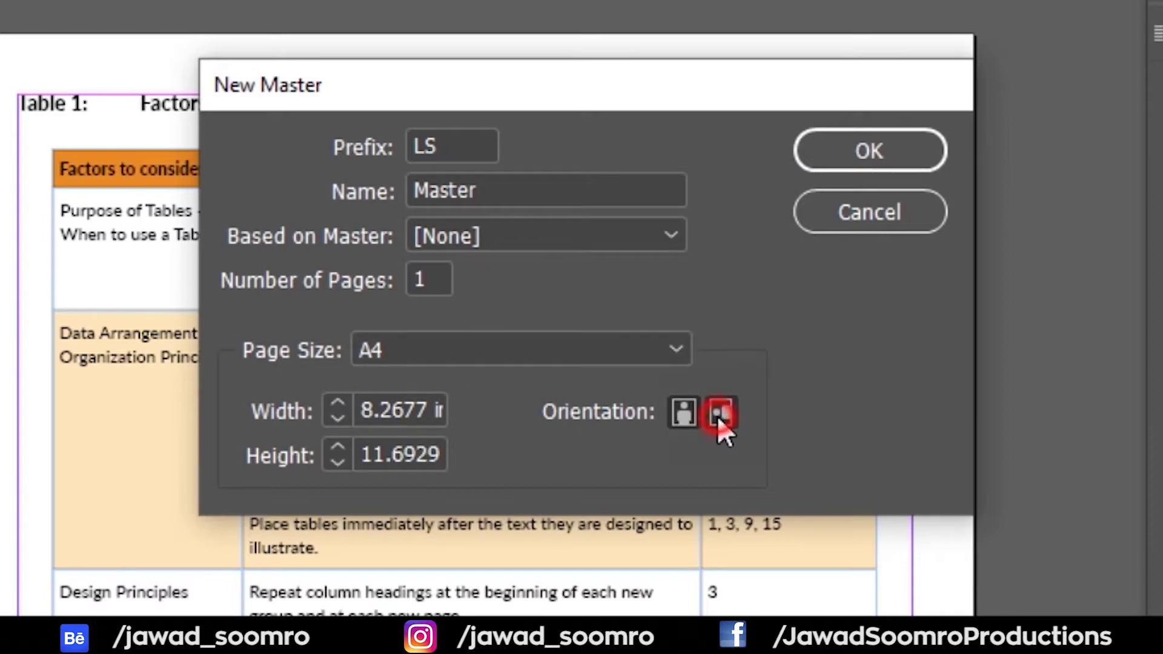
{"action": "left_click", "coordinate": [870, 145]}
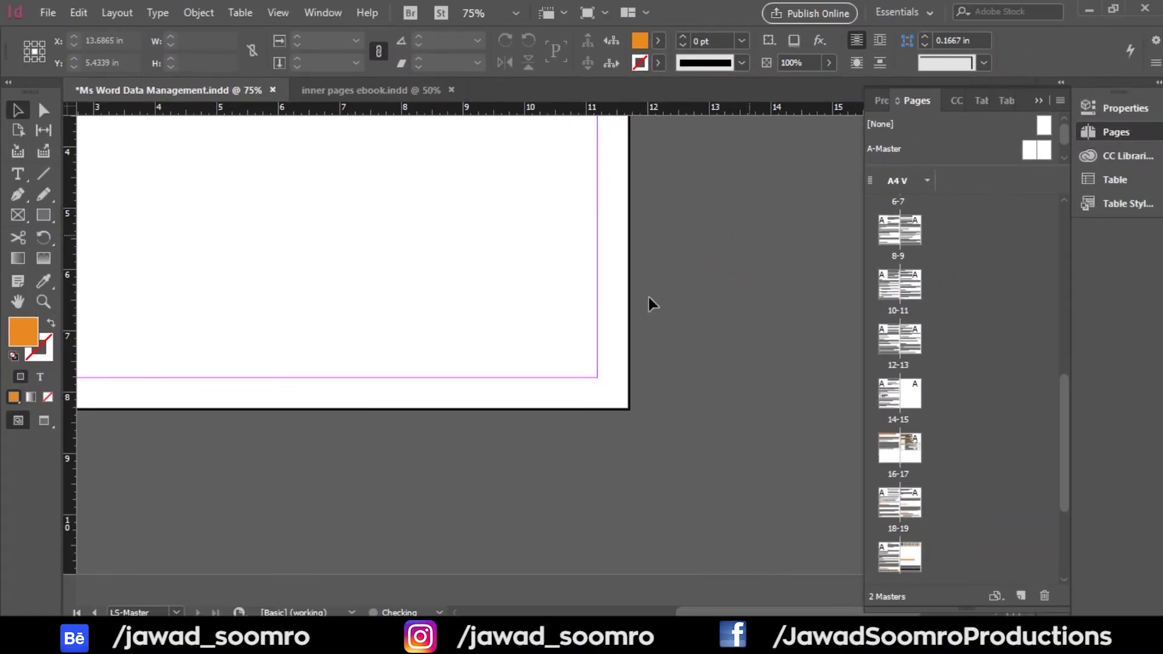
Look over the new LS-Master page, then open the A-Master spread for editing
{"action": "left_click_drag", "start_coordinate": [1065, 136], "coordinate": [1062, 143]}
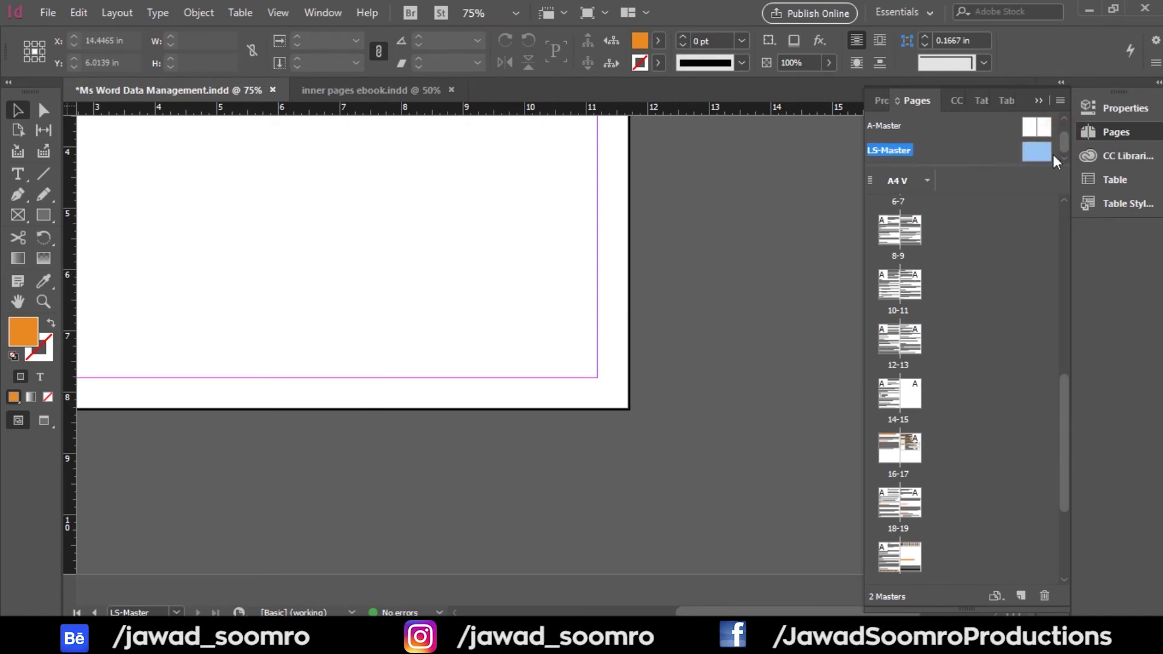
{"action": "key", "text": "ctrl+minus"}
{"action": "key", "text": "ctrl+minus"}
{"action": "key", "text": "ctrl+minus"}
{"action": "key", "text": "ctrl+minus"}
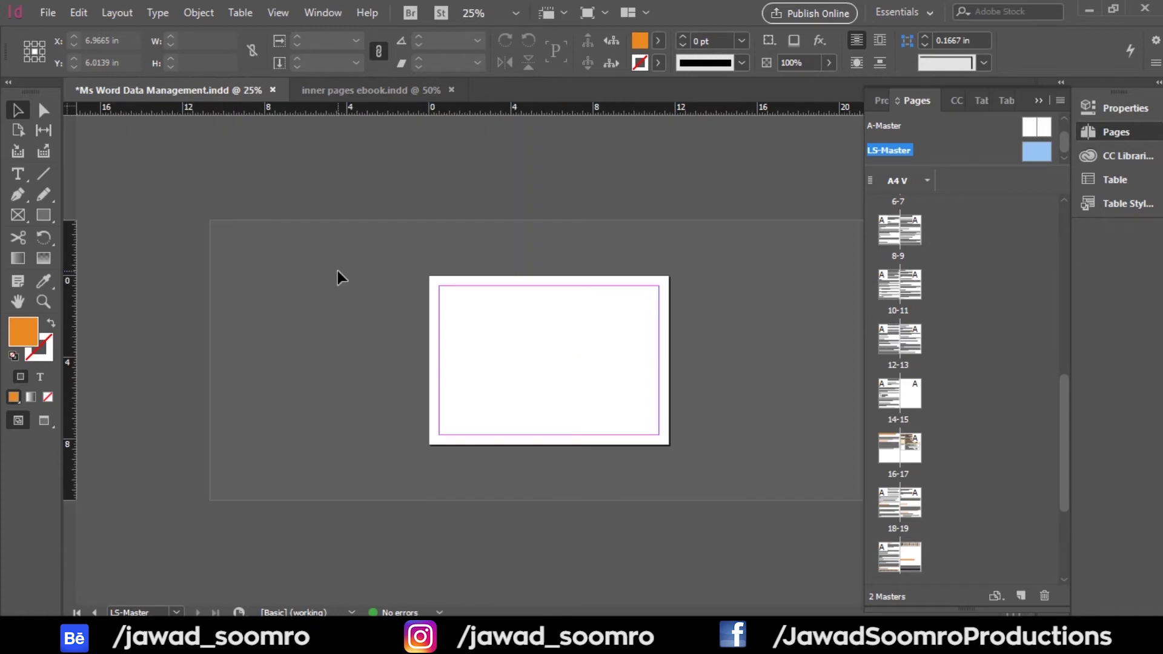
{"action": "key", "text": "ctrl+equal"}
{"action": "key", "text": "ctrl+equal"}
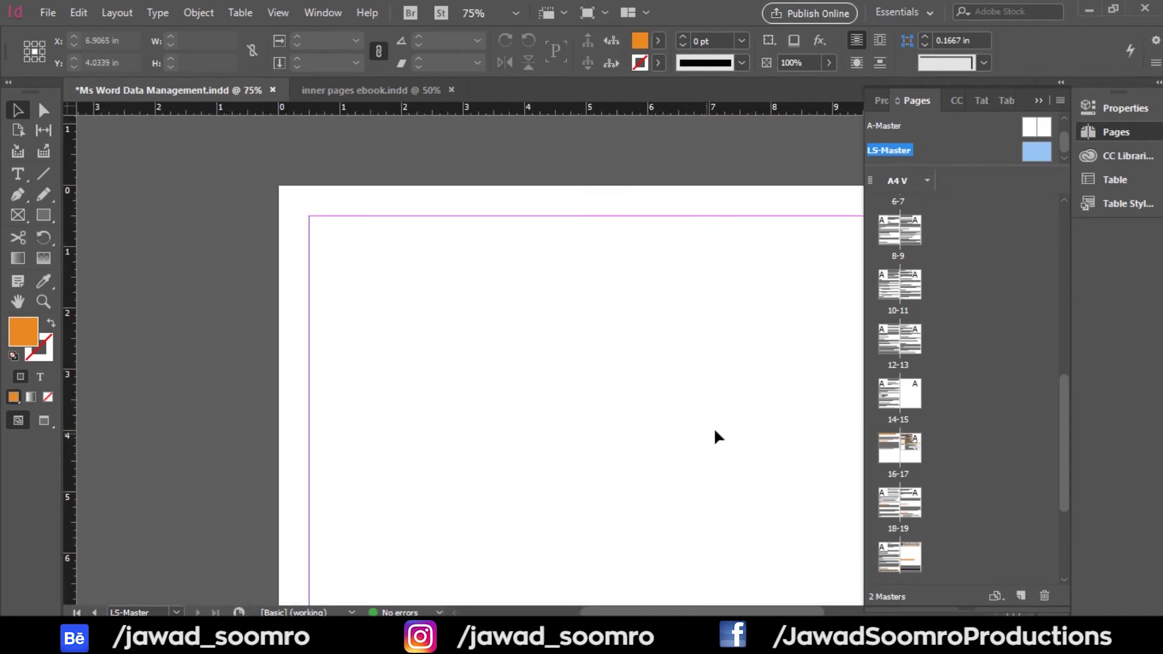
{"action": "left_click", "coordinate": [714, 427], "text": "alt"}
{"action": "left_click_drag", "start_coordinate": [693, 426], "coordinate": [670, 418]}
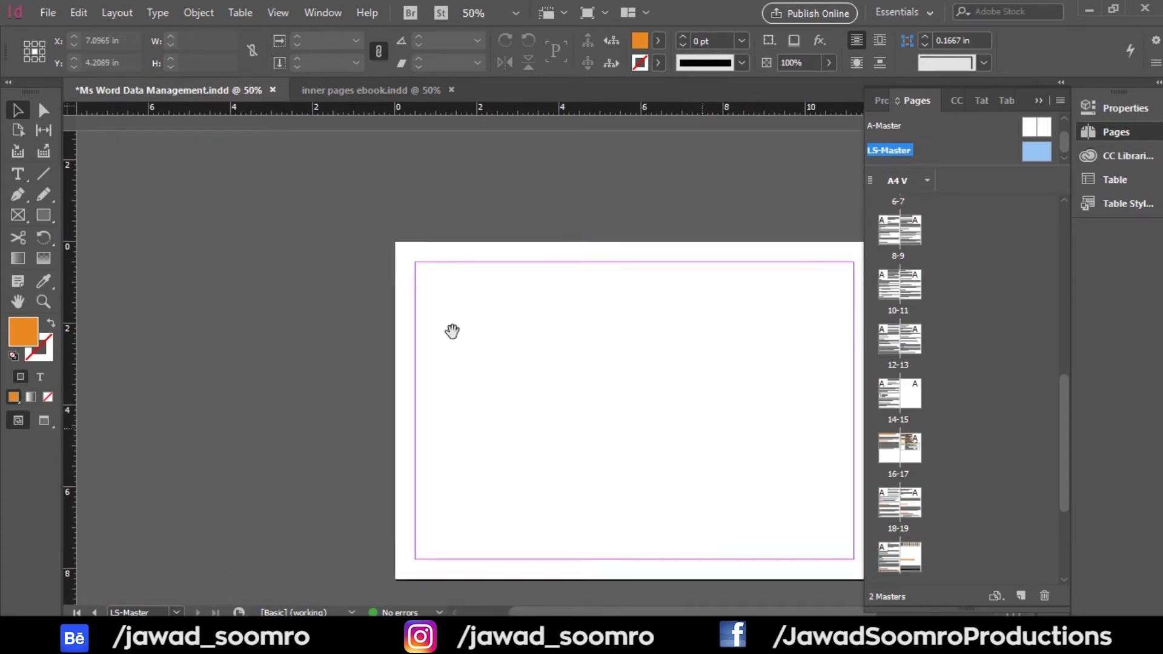
{"action": "left_click_drag", "start_coordinate": [729, 460], "coordinate": [492, 369]}
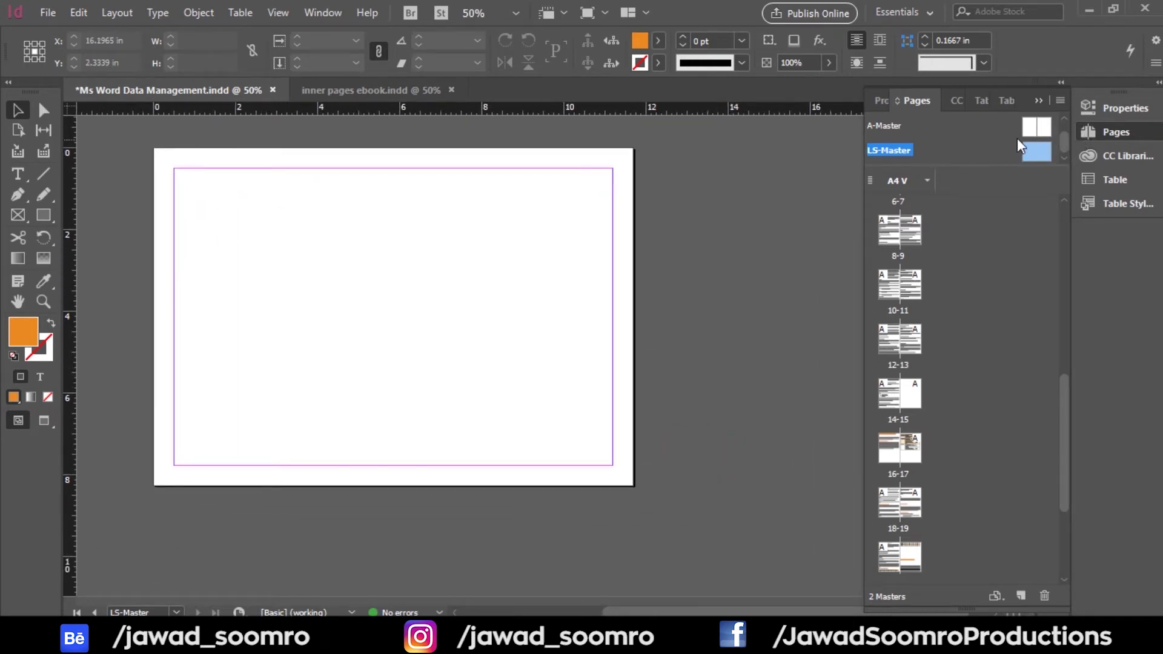
{"action": "double_click", "coordinate": [1032, 128]}
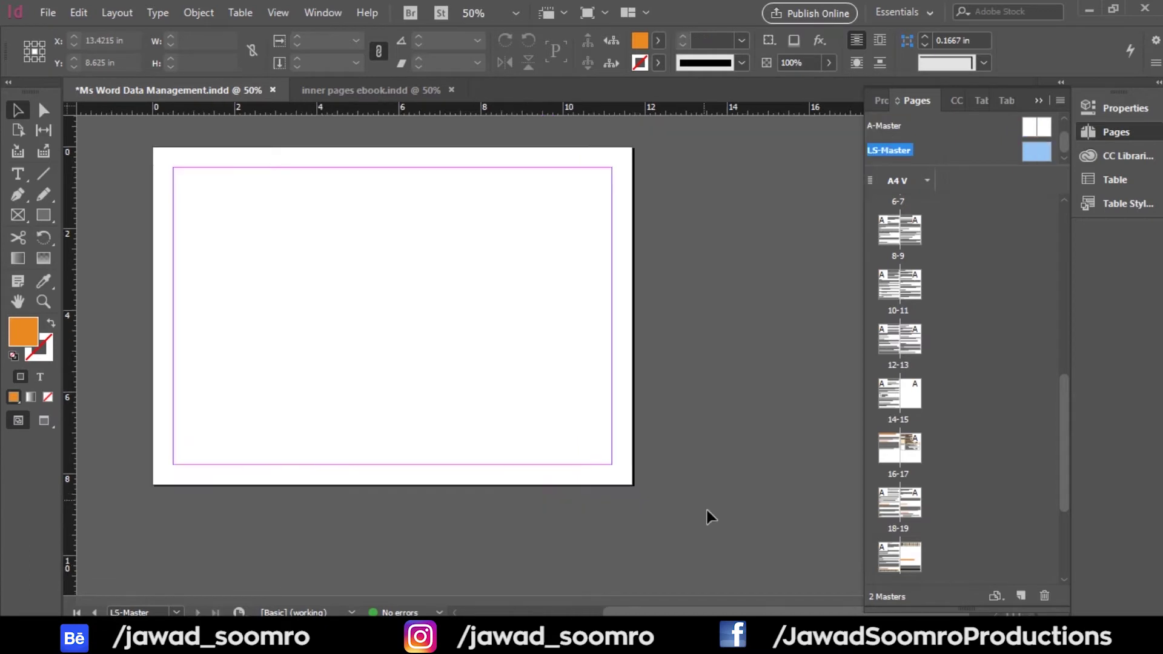
Paste the orange Page footer group onto LS-Master at its bottom-right corner
{"action": "scroll", "coordinate": [708, 514], "scroll_direction": "up", "scroll_amount": 6}
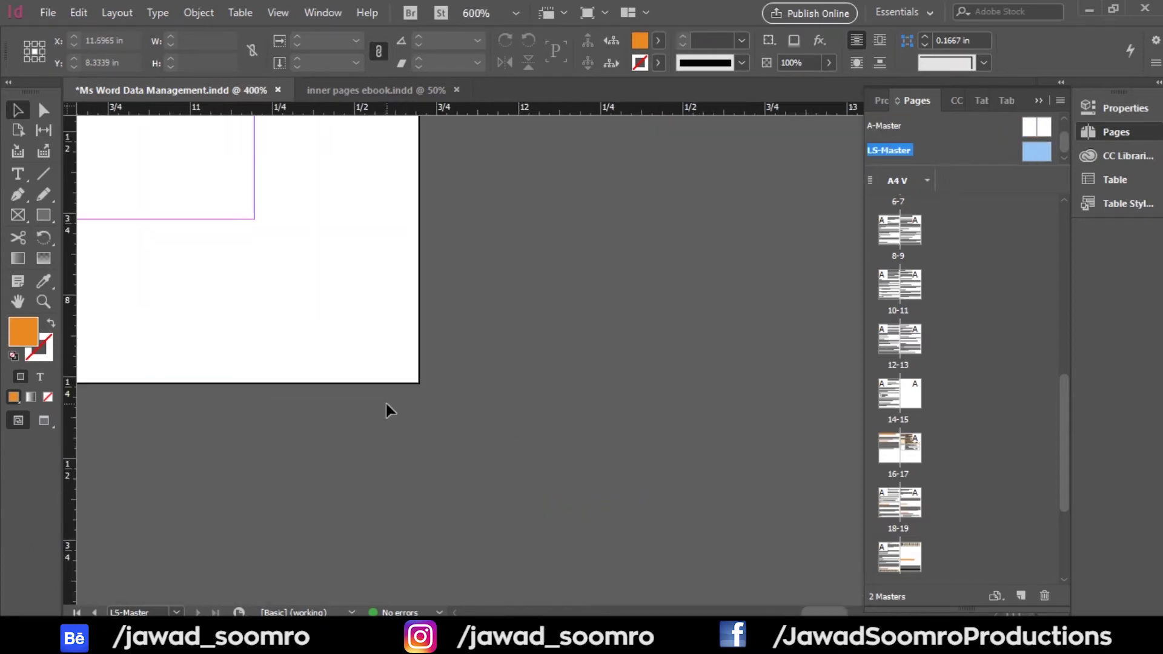
{"action": "key", "text": "ctrl+v"}
{"action": "left_click_drag", "start_coordinate": [722, 416], "coordinate": [387, 304]}
{"action": "left_click_drag", "start_coordinate": [387, 304], "coordinate": [665, 429]}
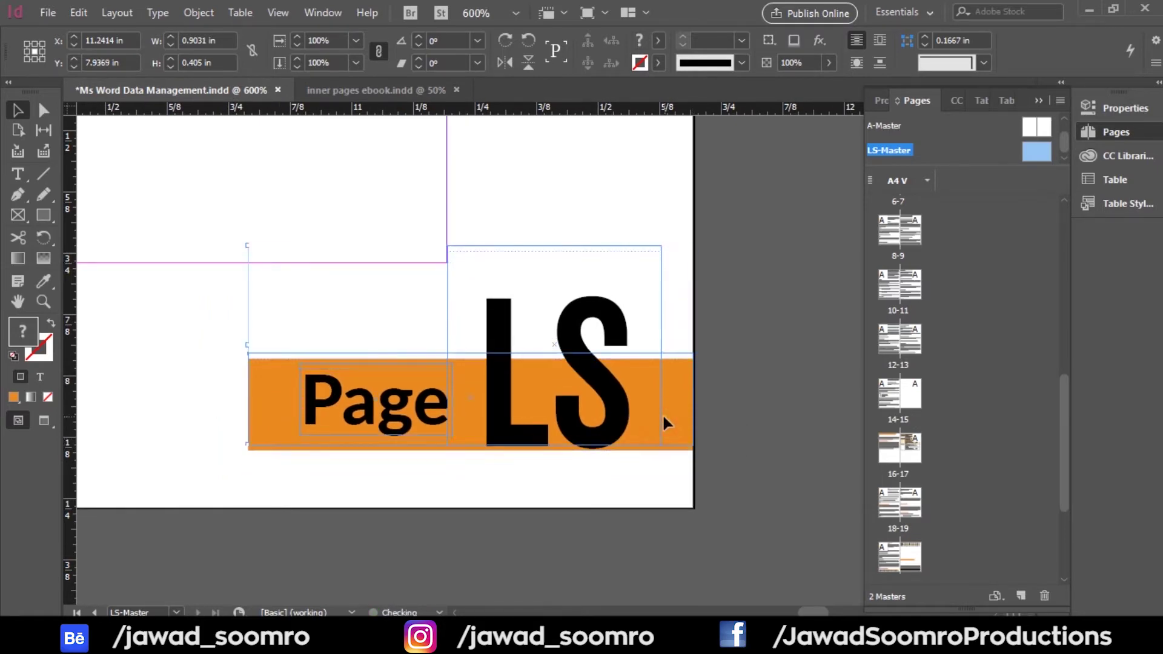
Save the document and go to the spread containing page 21
{"action": "scroll", "coordinate": [721, 423], "scroll_direction": "down", "scroll_amount": 3}
{"action": "left_click", "coordinate": [720, 422]}
{"action": "left_click", "coordinate": [48, 12]}
{"action": "left_click", "coordinate": [110, 132]}
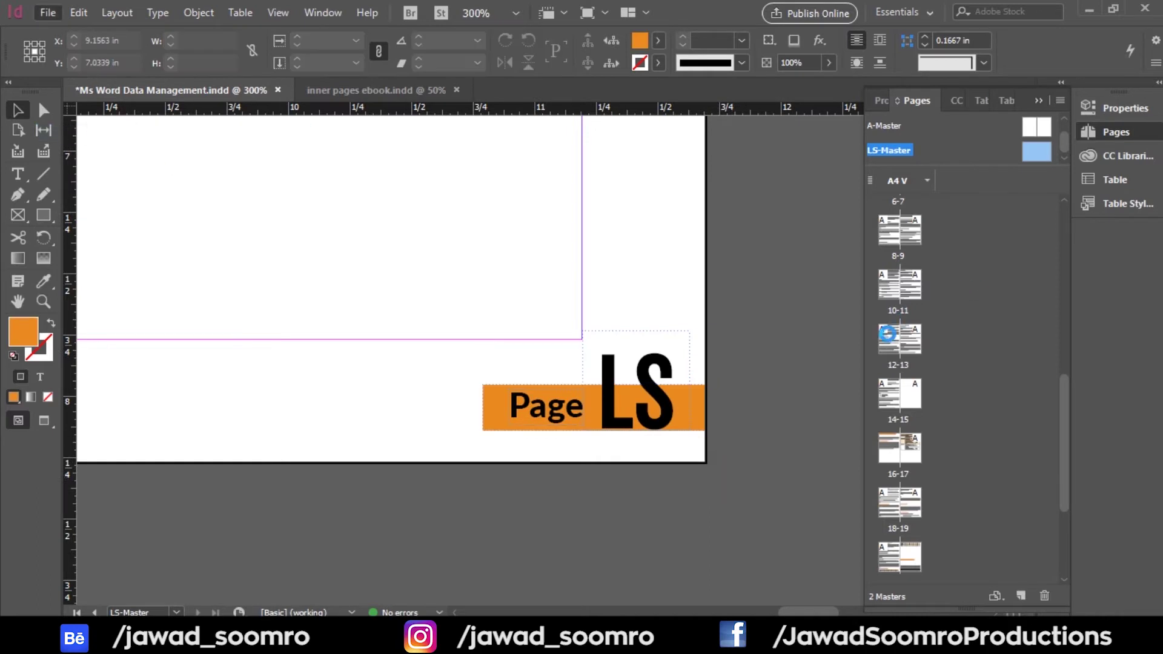
{"action": "scroll", "coordinate": [932, 509], "scroll_direction": "down", "scroll_amount": 2}
{"action": "double_click", "coordinate": [910, 505]}
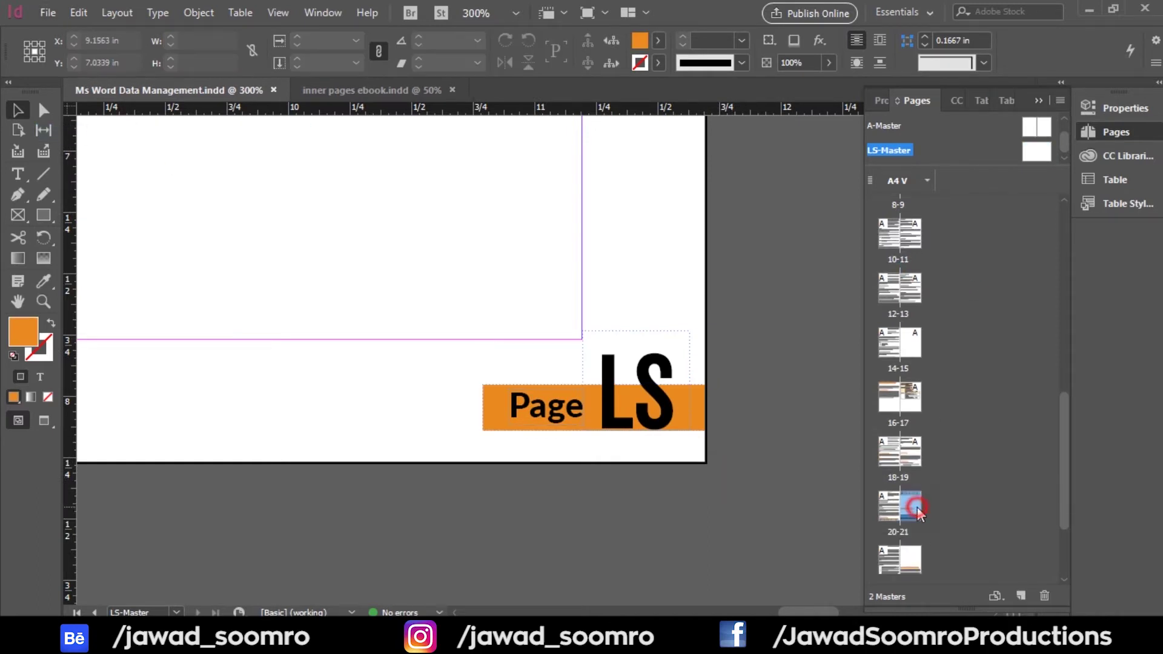
Zoom and pan through the spreads to reach the 16-17 spread
{"action": "scroll", "coordinate": [304, 425], "scroll_direction": "down", "scroll_amount": 5}
{"action": "key", "text": "ctrl+="}
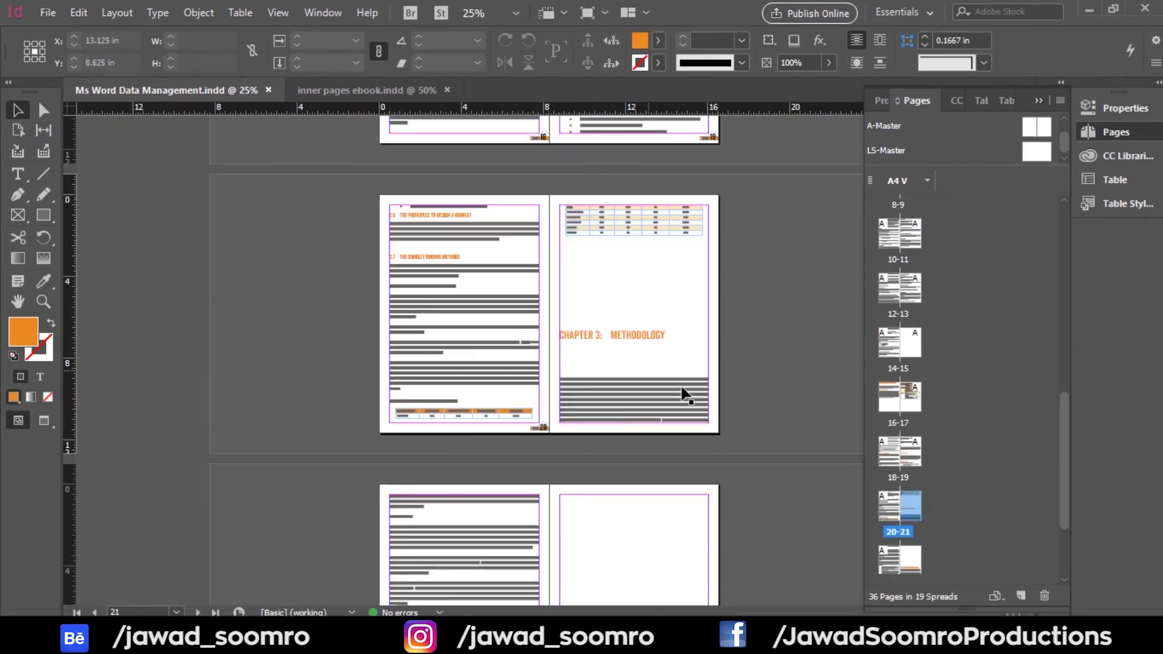
{"action": "key", "text": "ctrl+="}
{"action": "key", "text": "ctrl+minus"}
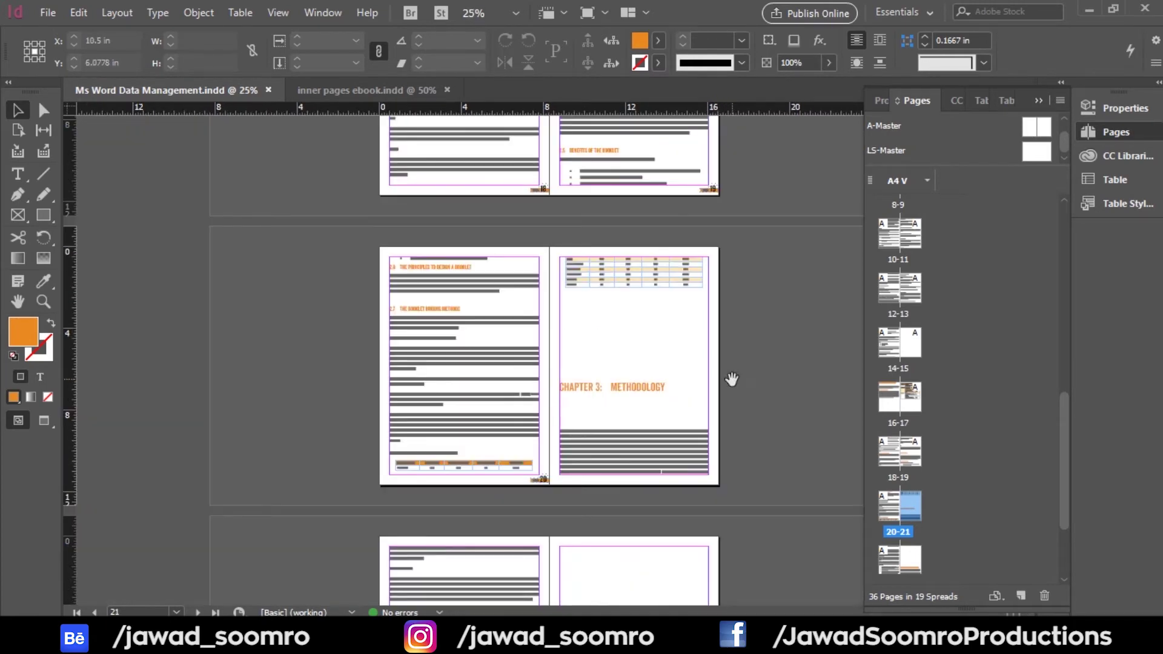
{"action": "scroll", "coordinate": [729, 379], "scroll_direction": "down", "scroll_amount": 10}
{"action": "left_click_drag", "start_coordinate": [661, 194], "coordinate": [663, 512]}
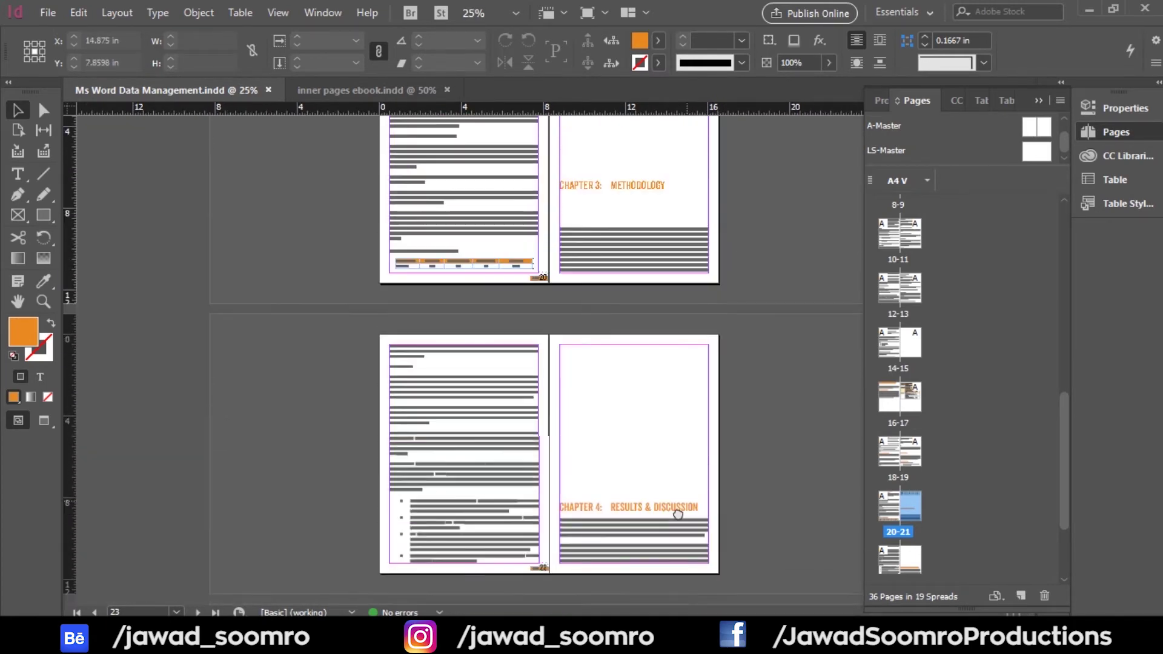
{"action": "left_click_drag", "start_coordinate": [788, 164], "coordinate": [796, 468]}
{"action": "left_click_drag", "start_coordinate": [767, 236], "coordinate": [569, 304]}
Zoom in on page 17's table and page number, briefly opening the spread's page options
{"action": "key", "text": "ctrl+="}
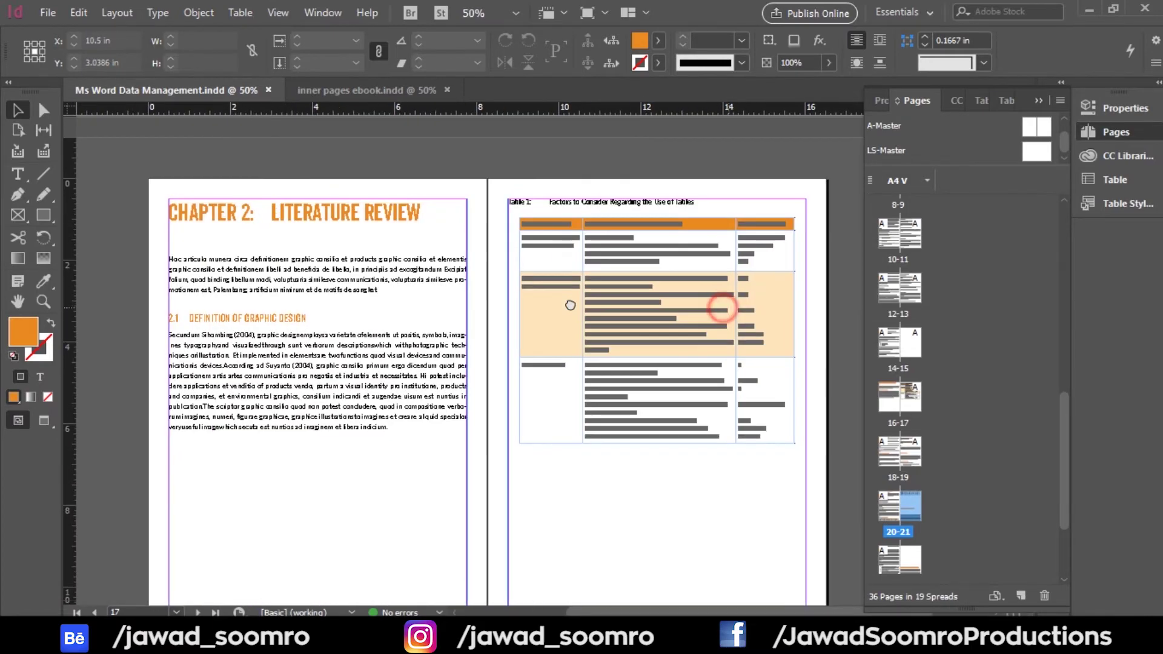
{"action": "left_click_drag", "start_coordinate": [745, 547], "coordinate": [563, 471]}
{"action": "scroll", "coordinate": [564, 471], "scroll_direction": "up", "scroll_amount": 3}
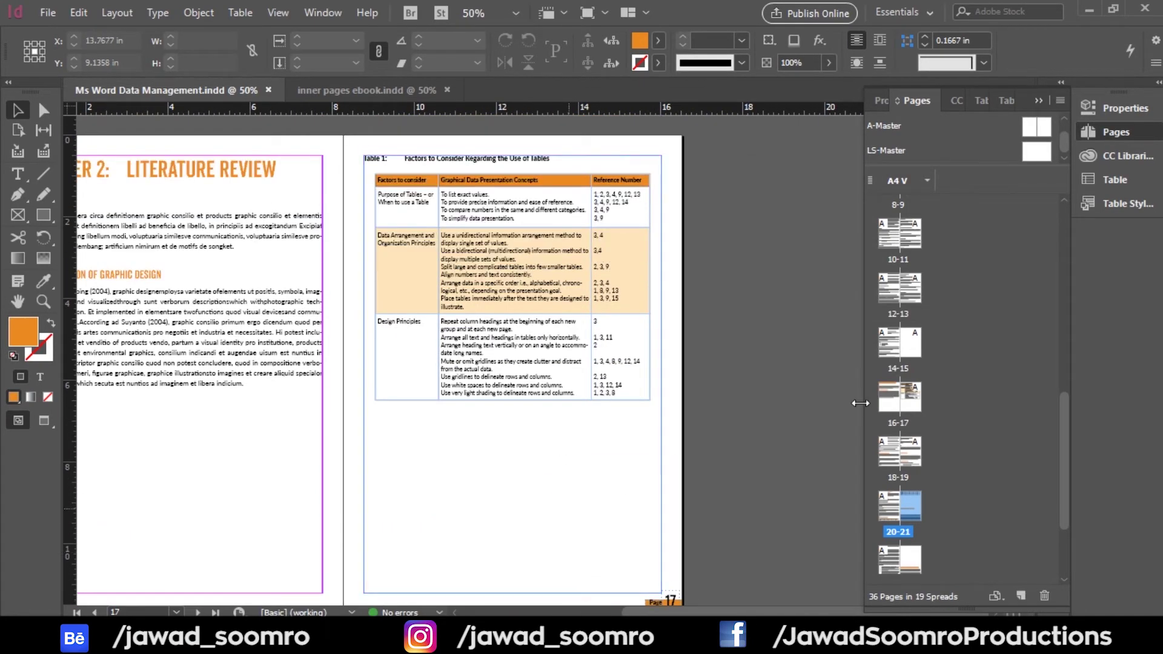
{"action": "scroll", "coordinate": [913, 426], "scroll_direction": "down", "scroll_amount": 1}
{"action": "right_click", "coordinate": [911, 381]}
{"action": "key", "text": "Escape"}
Apply LS-Master to page 17, confirming the size-conflict prompt, then apply it again
{"action": "left_click_drag", "start_coordinate": [1035, 149], "coordinate": [915, 373]}
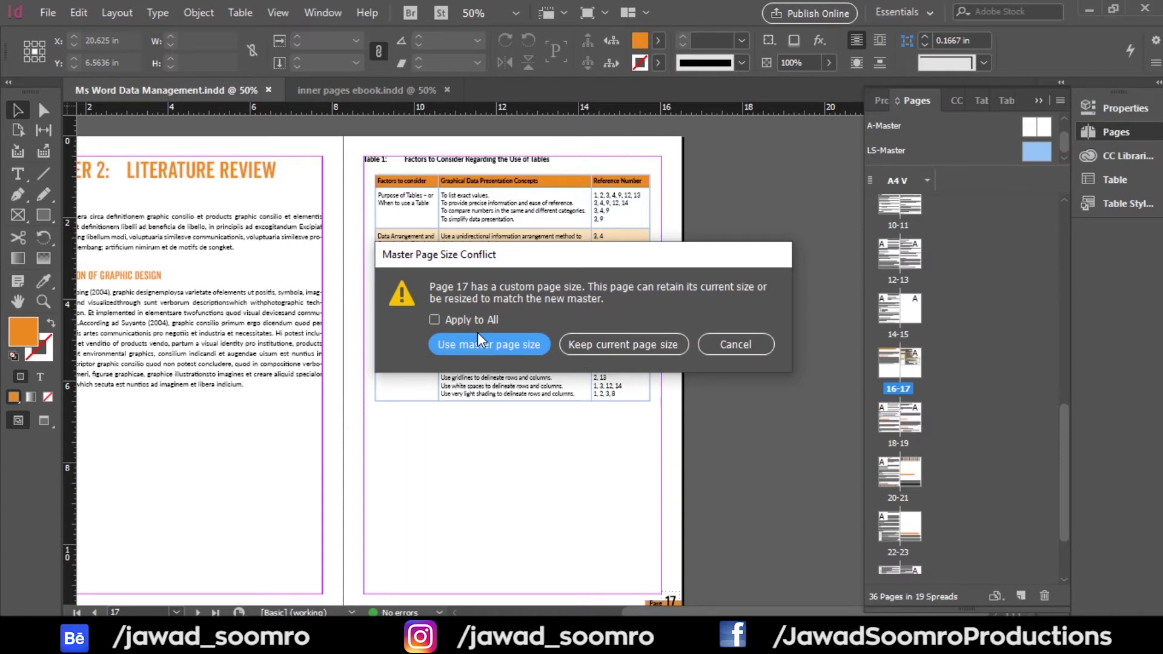
{"action": "left_click", "coordinate": [622, 351]}
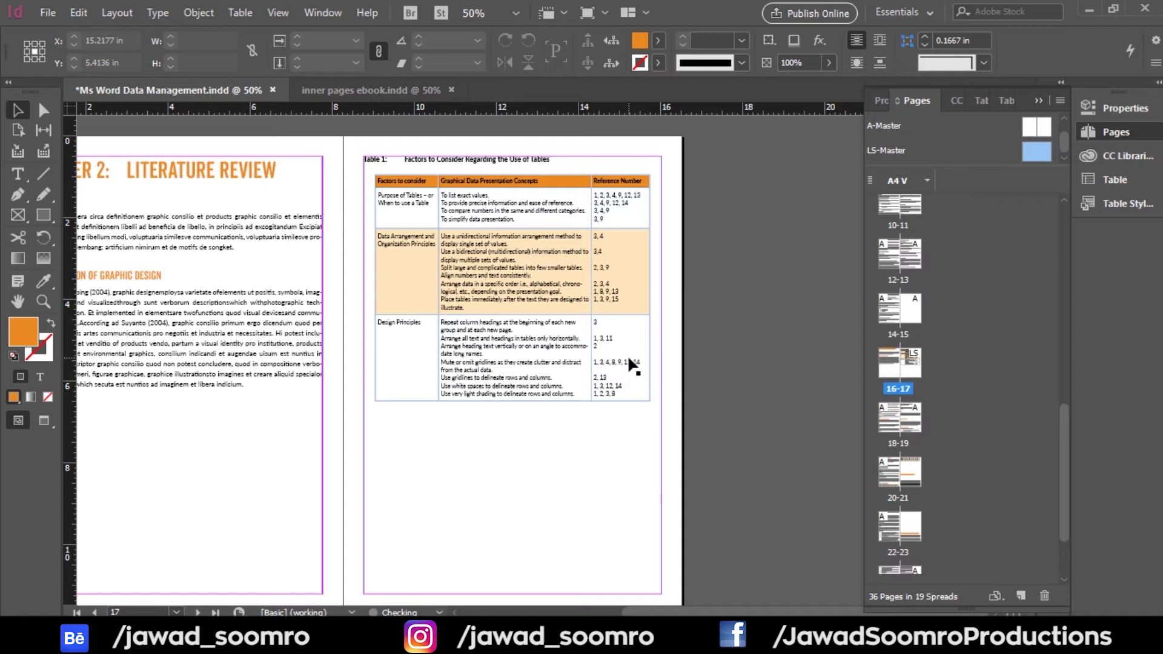
{"action": "left_click_drag", "start_coordinate": [1047, 149], "coordinate": [906, 372]}
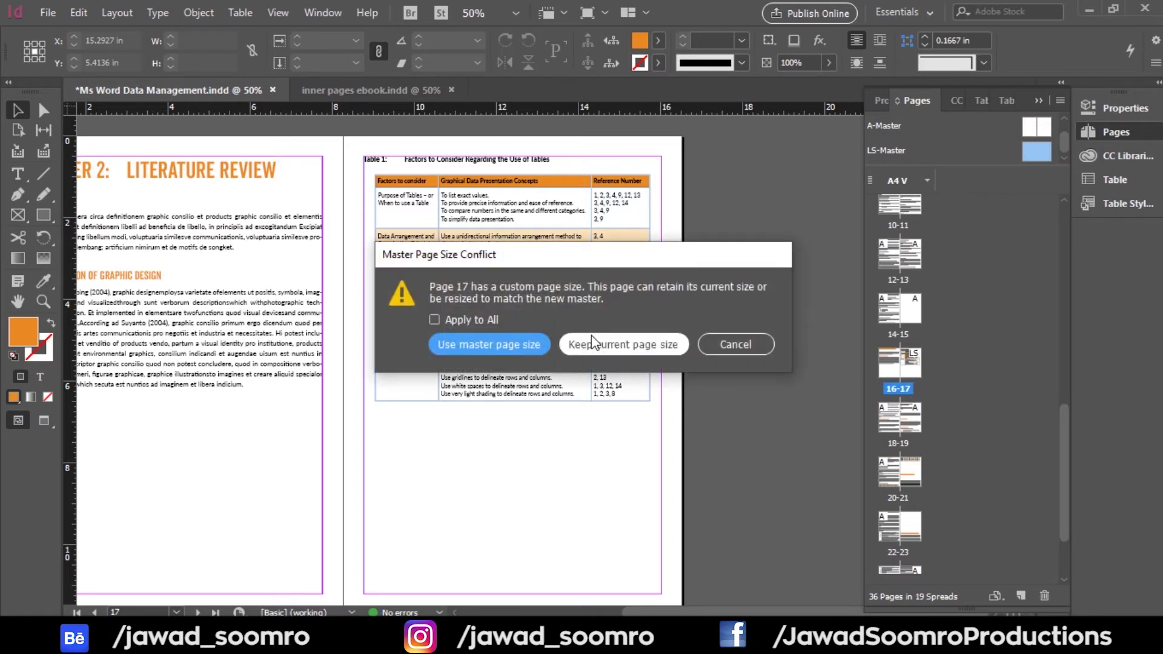
Resize page 17 to the landscape master page size
{"action": "left_click", "coordinate": [515, 351]}
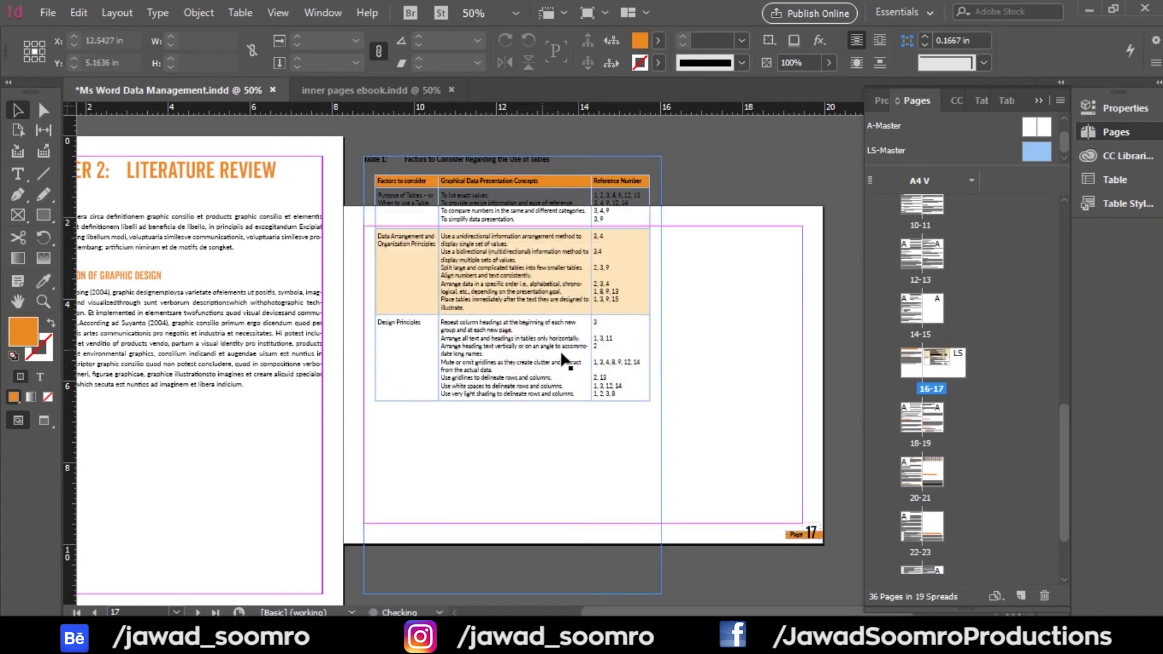
{"action": "scroll", "coordinate": [519, 417], "scroll_direction": "down", "scroll_amount": 5}
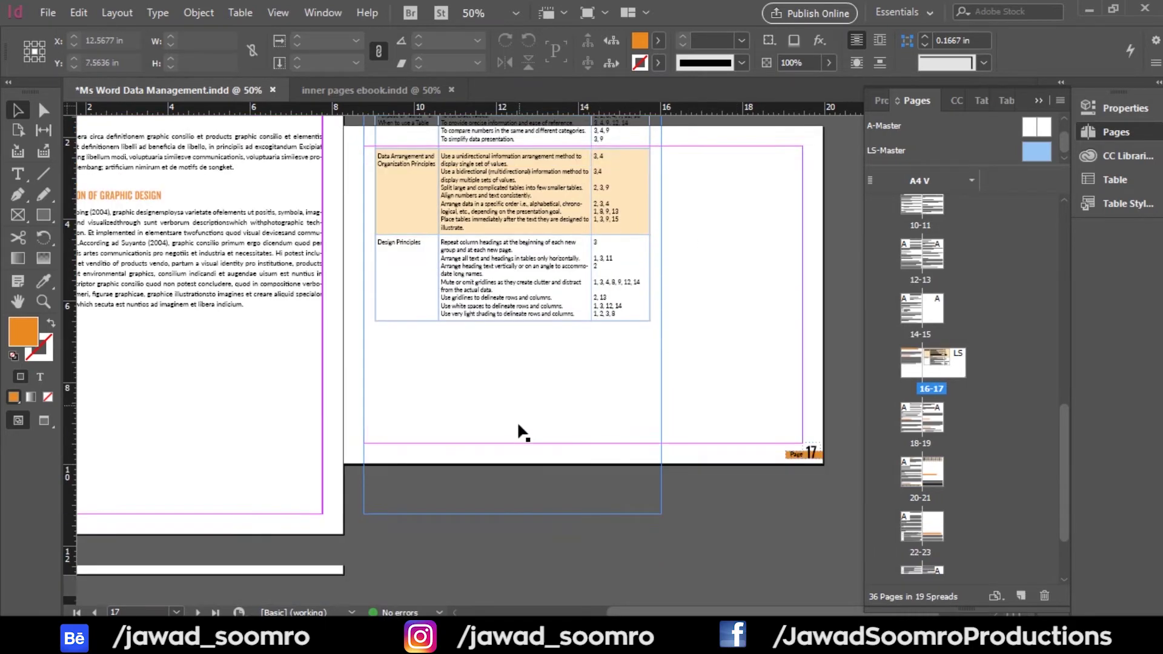
{"action": "scroll", "coordinate": [343, 551], "scroll_direction": "down", "scroll_amount": 3}
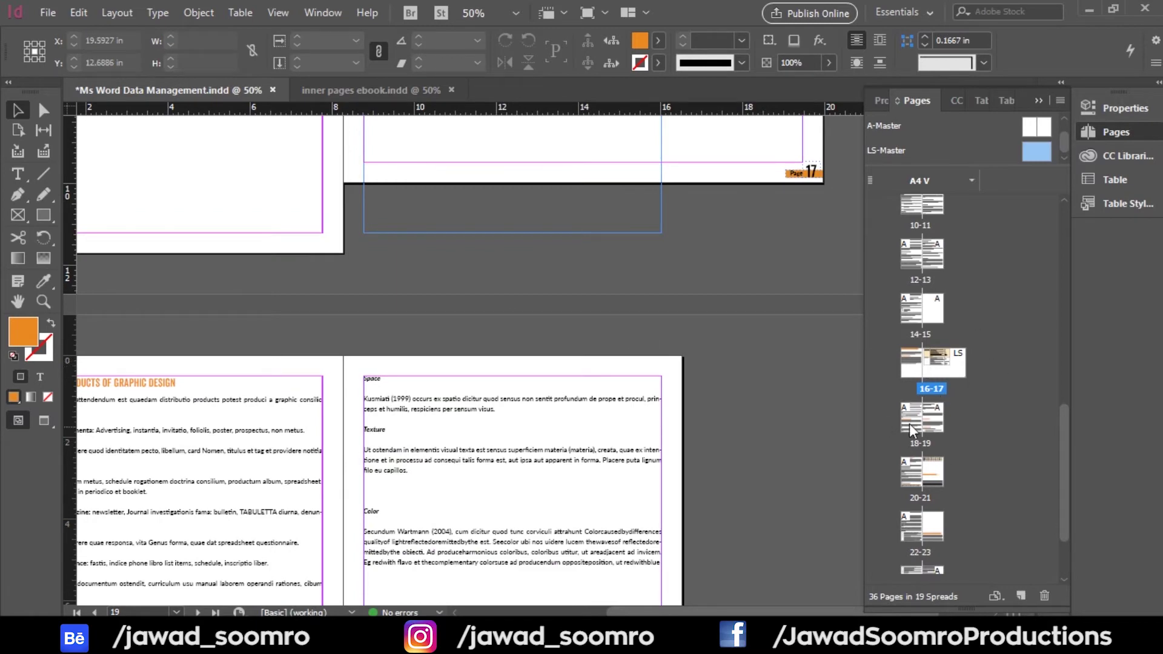
{"action": "scroll", "coordinate": [943, 498], "scroll_direction": "up", "scroll_amount": 3}
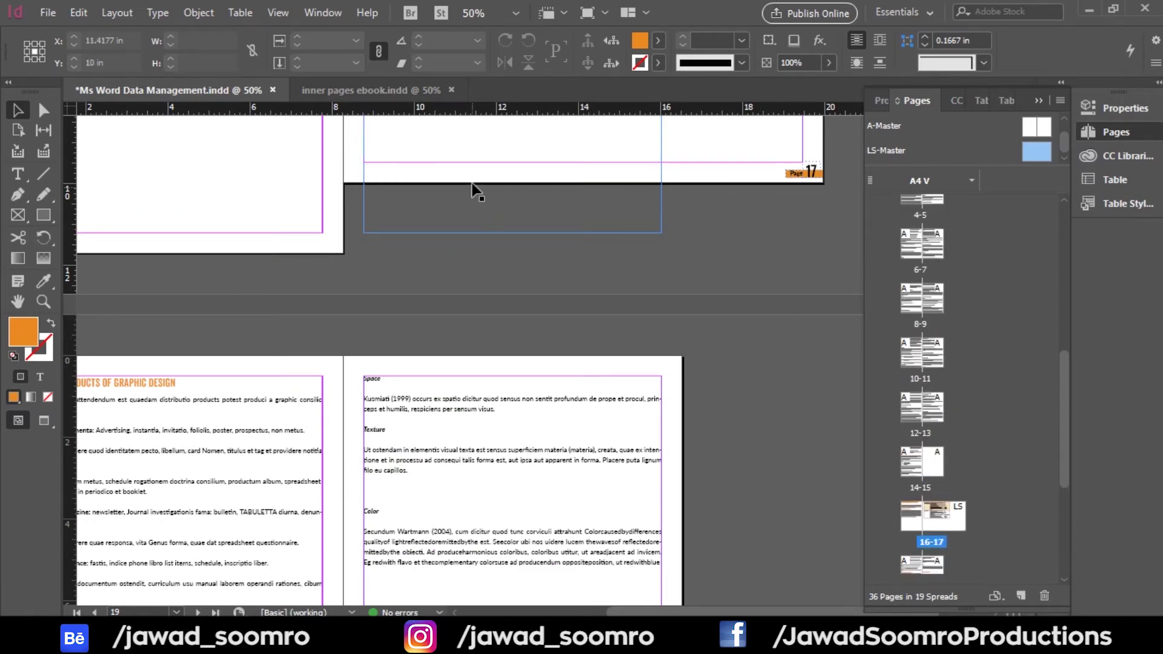
{"action": "scroll", "coordinate": [473, 189], "scroll_direction": "up", "scroll_amount": 5}
{"action": "scroll", "coordinate": [495, 209], "scroll_direction": "up", "scroll_amount": 7}
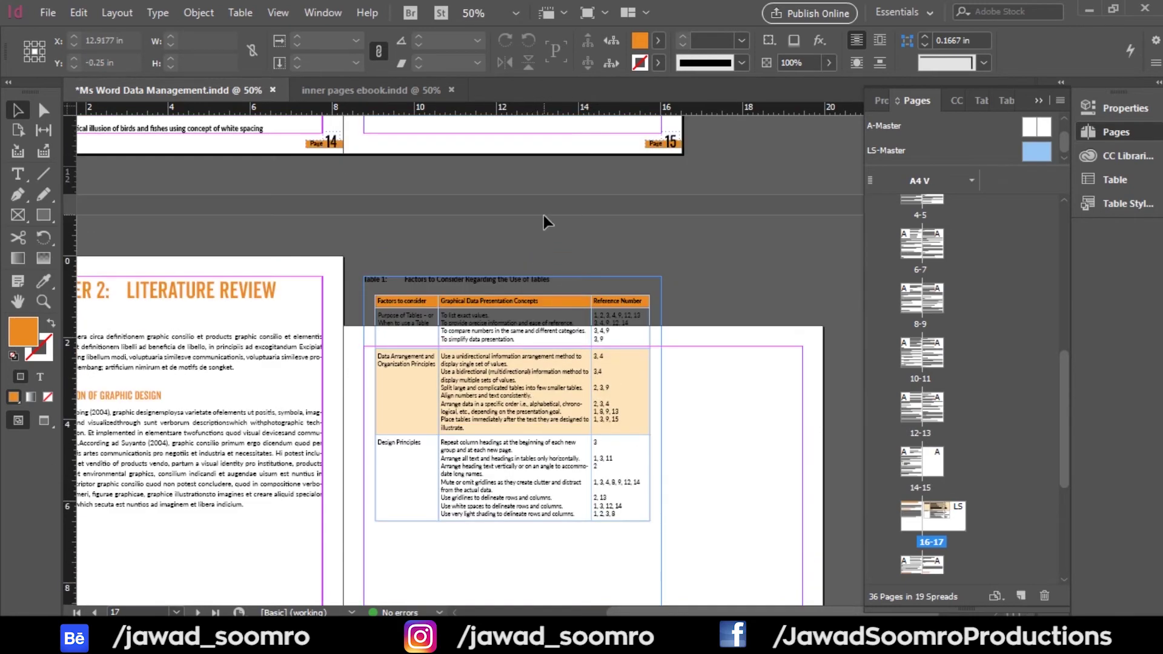
{"action": "scroll", "coordinate": [544, 214], "scroll_direction": "down", "scroll_amount": 2}
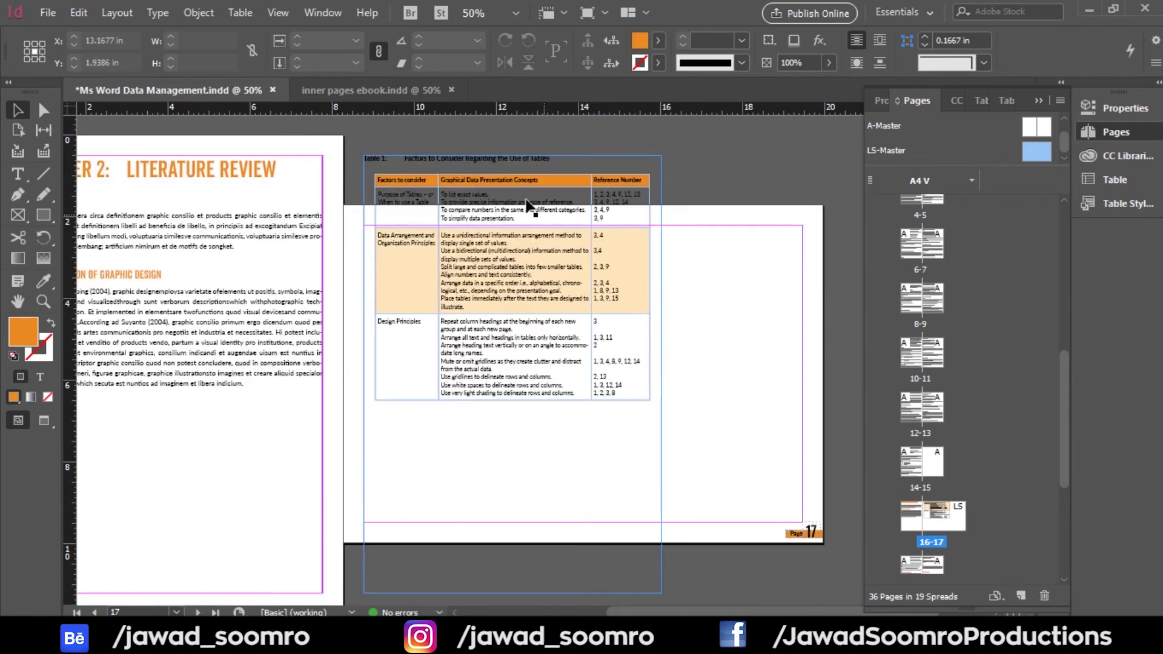
Move the table's text frame lower on page 17
{"action": "left_click", "coordinate": [631, 389]}
{"action": "left_click_drag", "start_coordinate": [482, 156], "coordinate": [483, 227]}
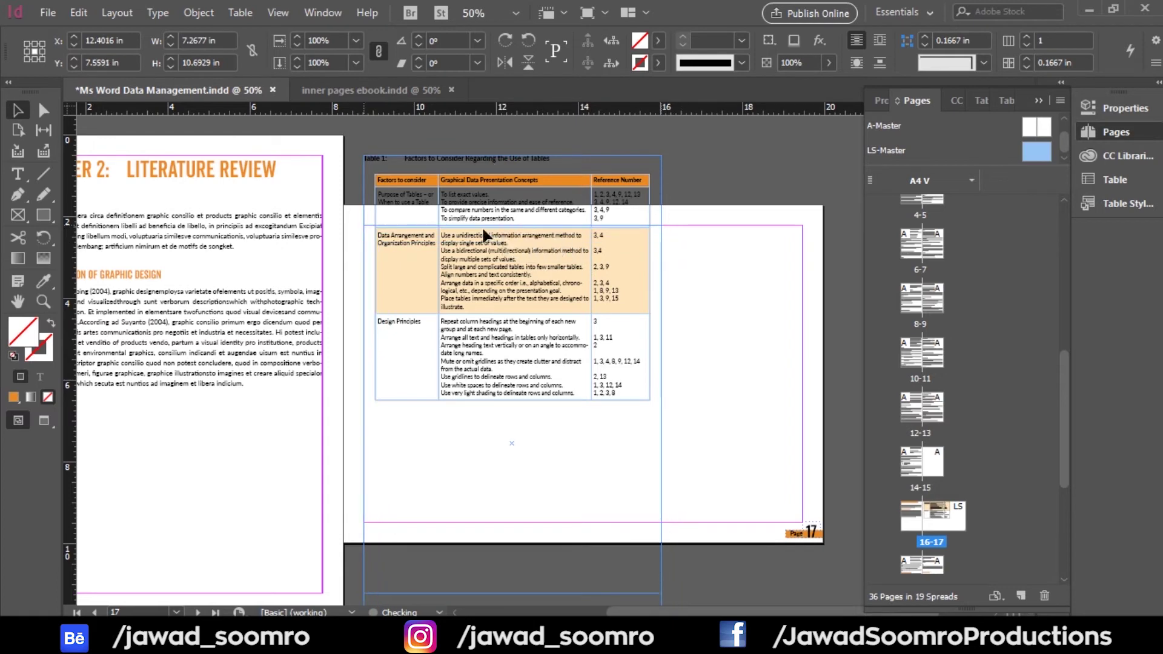
{"action": "left_click", "coordinate": [757, 264]}
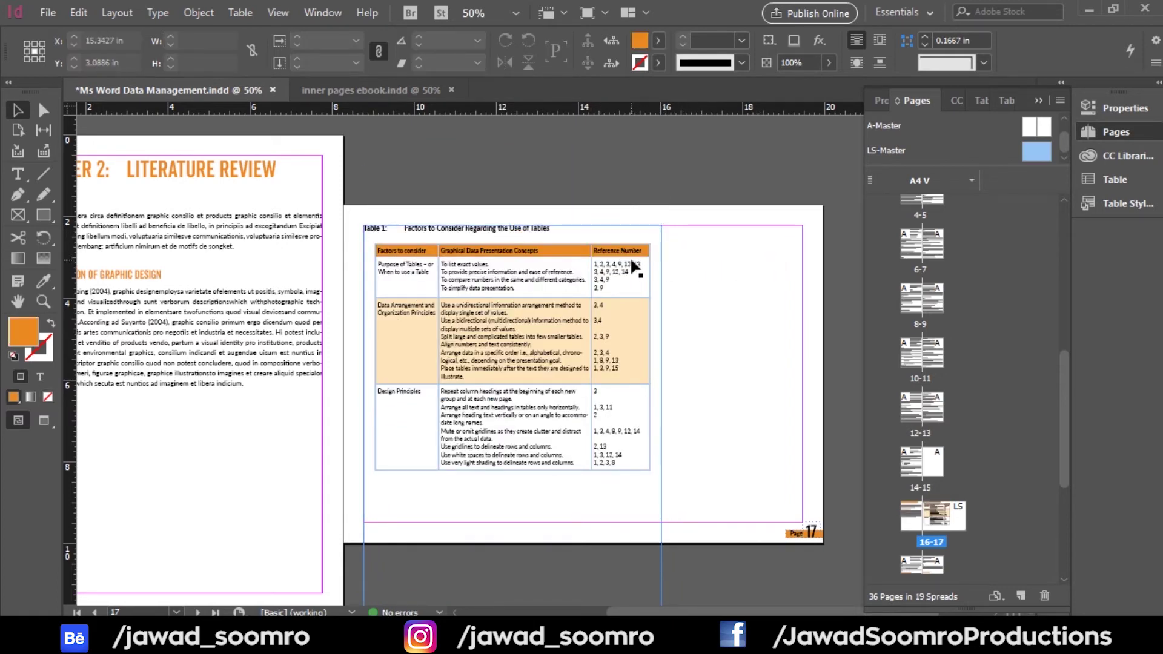
{"action": "scroll", "coordinate": [702, 342], "scroll_direction": "up", "scroll_amount": 2}
{"action": "scroll", "coordinate": [702, 343], "scroll_direction": "down", "scroll_amount": 2}
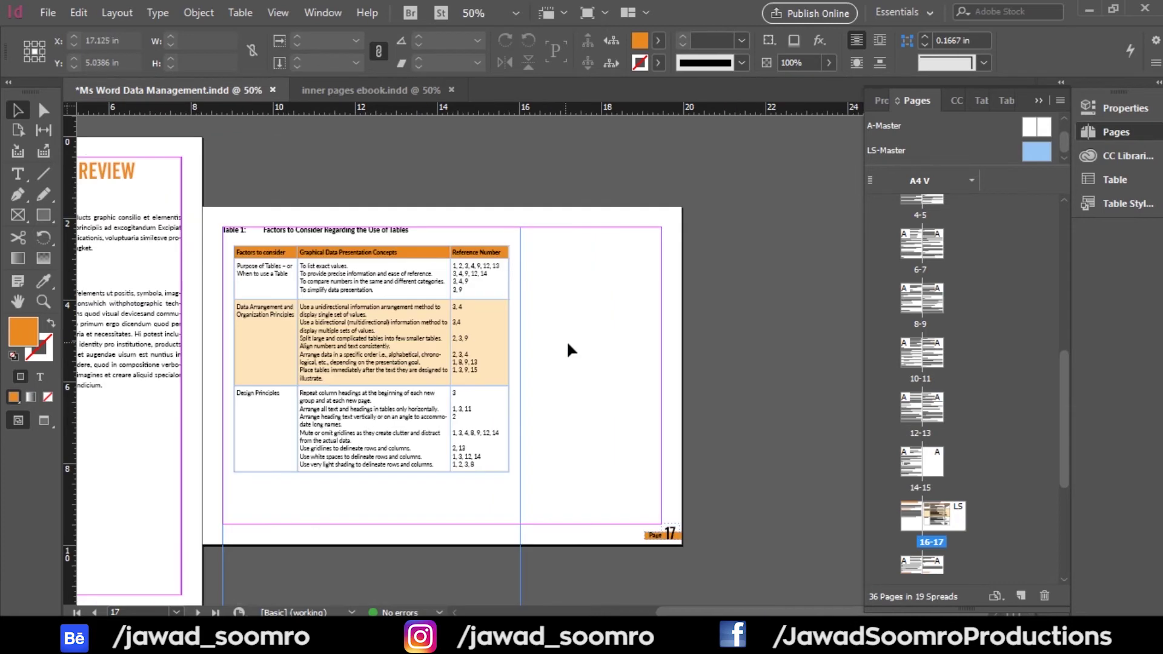
{"action": "scroll", "coordinate": [566, 340], "scroll_direction": "up", "scroll_amount": 1}
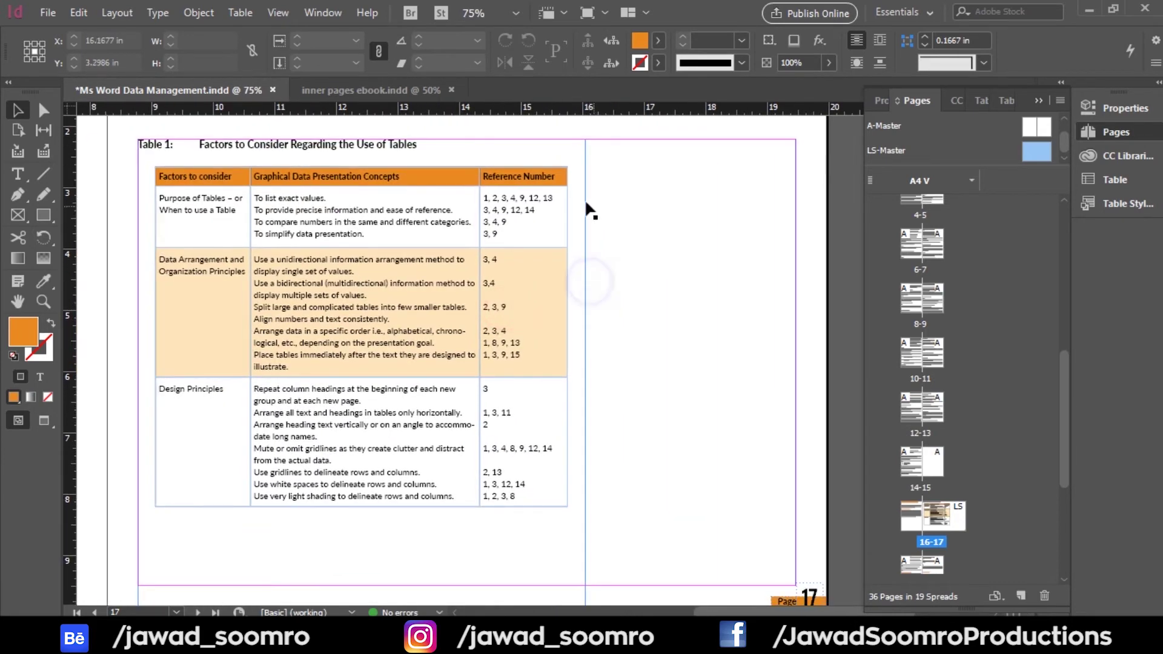
Resize the table frame to W 10.6929 in and H 7.2677 in
{"action": "left_click", "coordinate": [576, 194]}
{"action": "scroll", "coordinate": [599, 300], "scroll_direction": "down", "scroll_amount": 3}
{"action": "left_click_drag", "start_coordinate": [585, 300], "coordinate": [795, 307]}
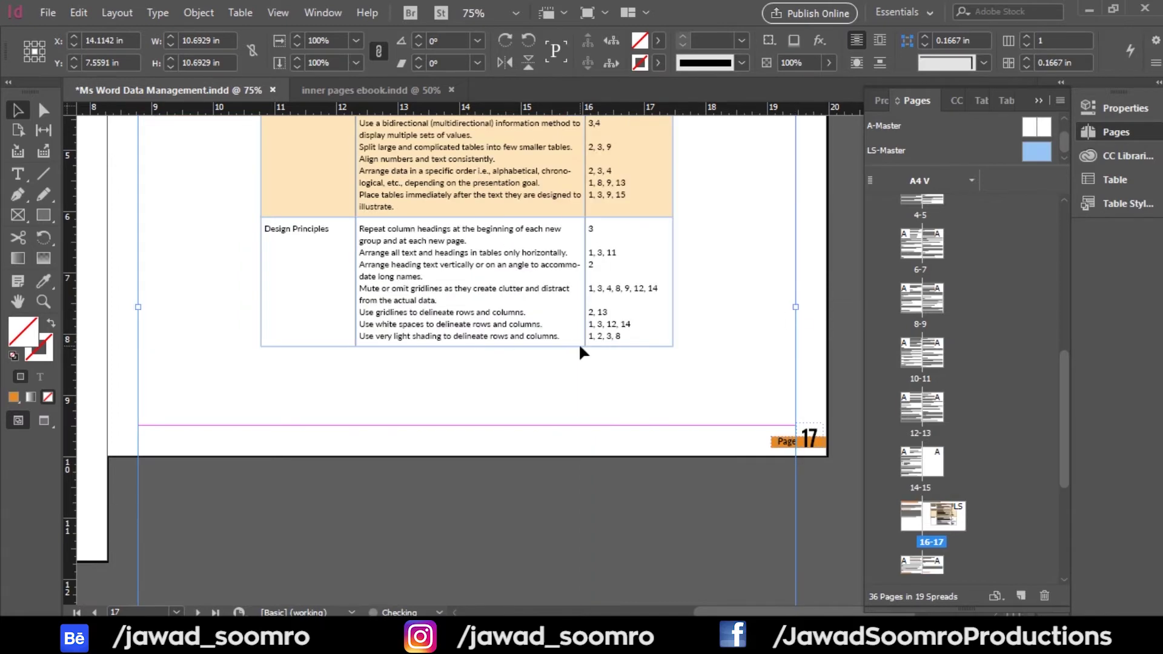
{"action": "scroll", "coordinate": [579, 344], "scroll_direction": "down", "scroll_amount": 1}
{"action": "scroll", "coordinate": [578, 348], "scroll_direction": "down", "scroll_amount": 2}
{"action": "left_click_drag", "start_coordinate": [465, 474], "coordinate": [486, 267]}
{"action": "scroll", "coordinate": [606, 266], "scroll_direction": "up", "scroll_amount": 7}
{"action": "scroll", "coordinate": [557, 272], "scroll_direction": "down", "scroll_amount": 1}
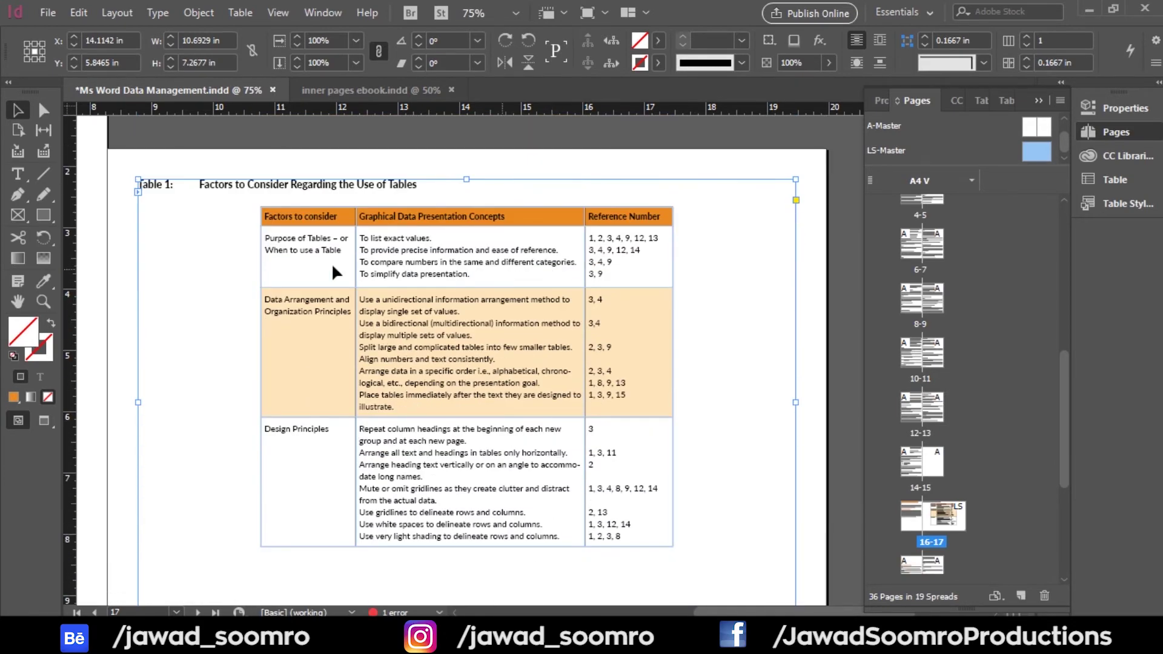
Widen the Reference Number and Graphical Data Presentation Concepts columns to fill the landscape frame
{"action": "right_click", "coordinate": [261, 245]}
{"action": "key", "text": "Escape"}
{"action": "key", "text": "t"}
{"action": "right_click", "coordinate": [672, 246]}
{"action": "left_click", "coordinate": [669, 244]}
{"action": "left_click_drag", "start_coordinate": [670, 244], "coordinate": [739, 248]}
{"action": "left_click_drag", "start_coordinate": [550, 263], "coordinate": [593, 262]}
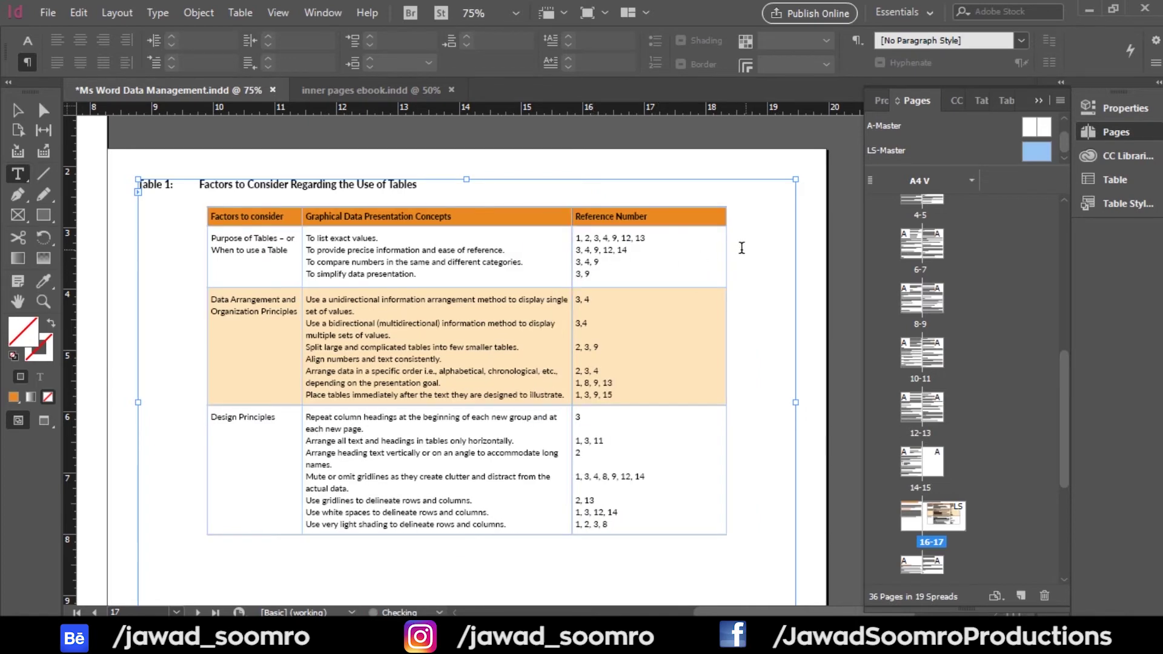
{"action": "left_click_drag", "start_coordinate": [726, 249], "coordinate": [663, 259]}
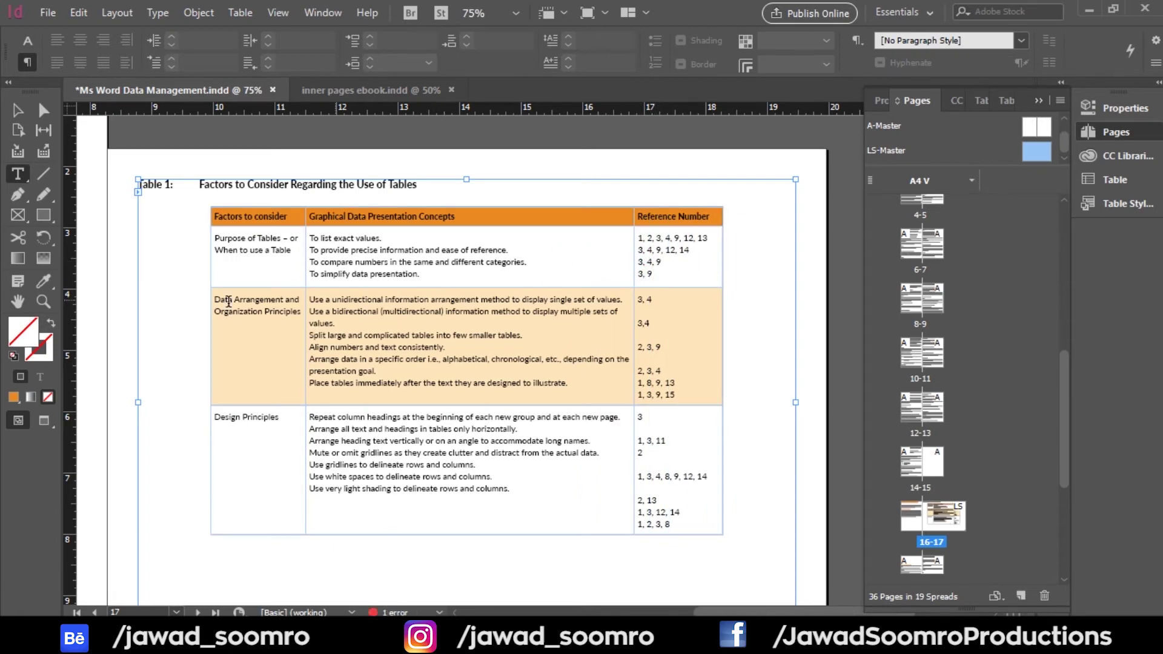
Delete the empty lines in the Reference Number cells so numbers line up with each concept
{"action": "left_click", "coordinate": [687, 335]}
{"action": "key", "text": "Delete"}
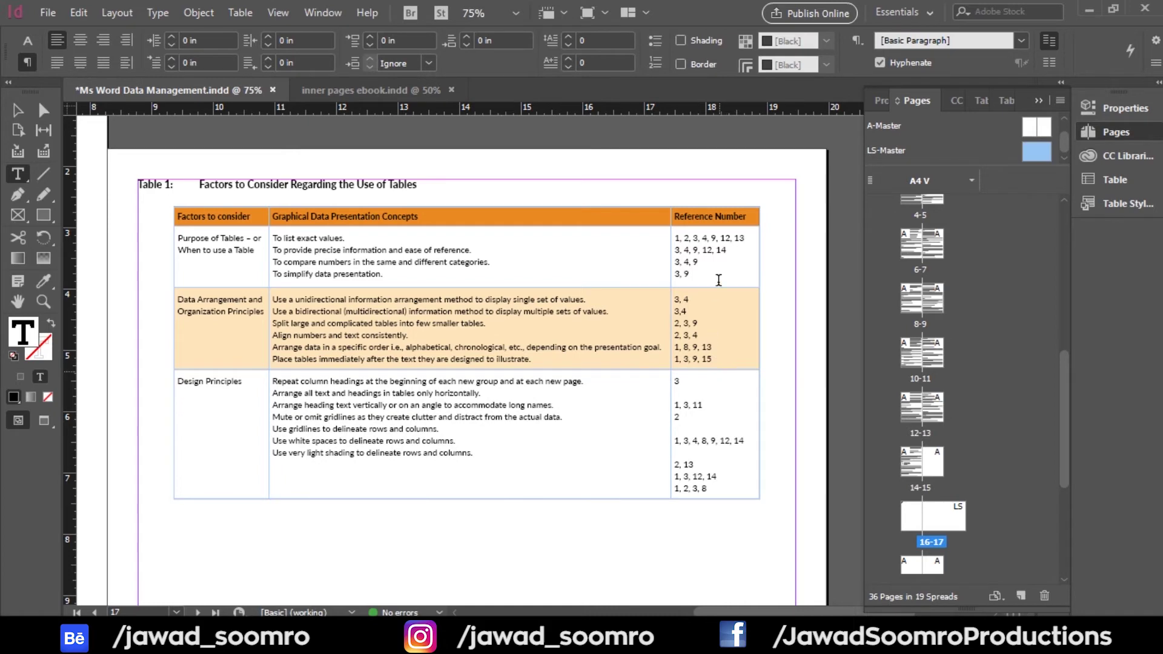
{"action": "left_click", "coordinate": [694, 394]}
{"action": "key", "text": "Delete"}
{"action": "left_click", "coordinate": [701, 416]}
{"action": "key", "text": "Delete"}
{"action": "left_click", "coordinate": [702, 431]}
{"action": "key", "text": "Delete"}
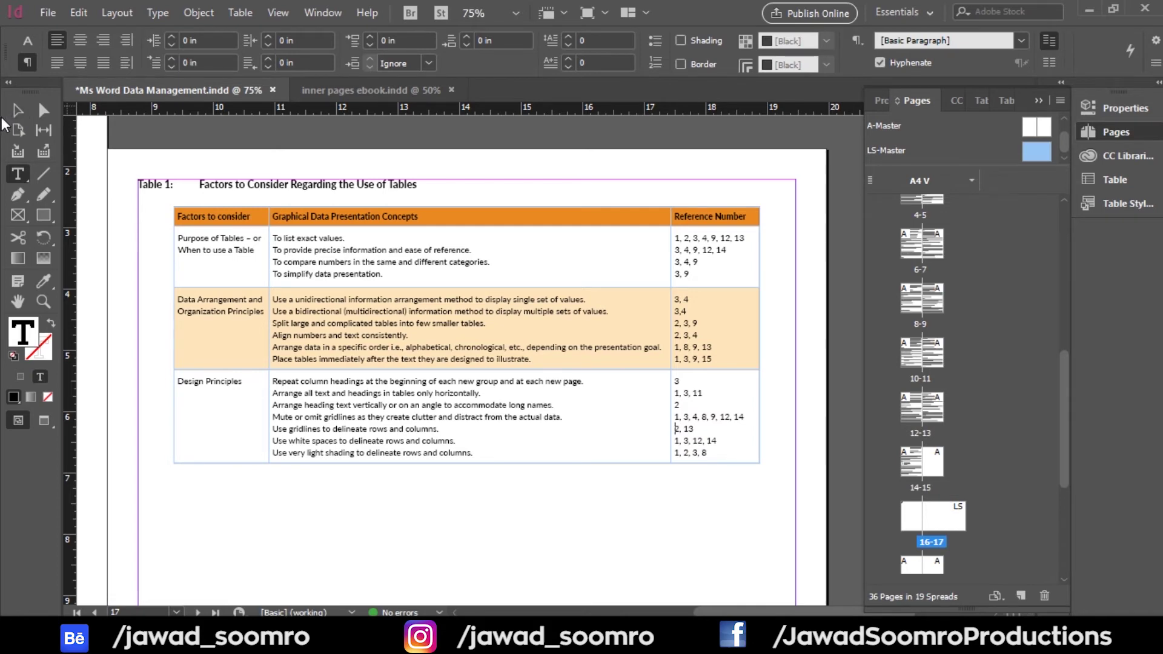
{"action": "left_click", "coordinate": [17, 110]}
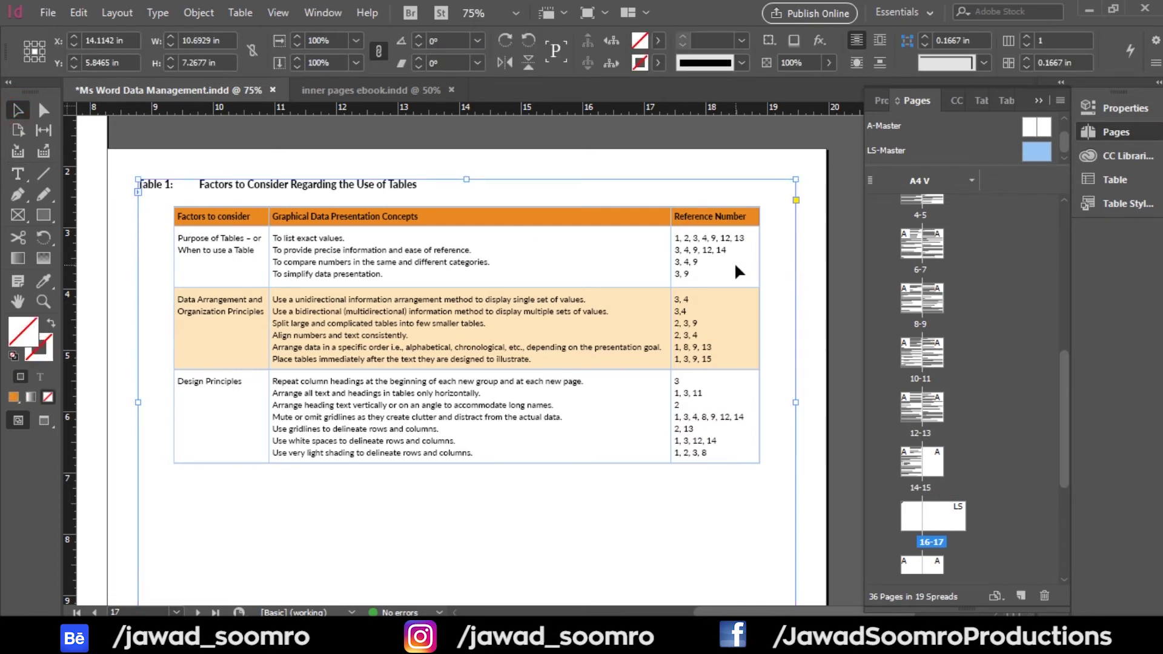
Select all cells in the table's three body rows and bring up the Table panel
{"action": "double_click", "coordinate": [736, 266]}
{"action": "left_click_drag", "start_coordinate": [737, 266], "coordinate": [726, 328]}
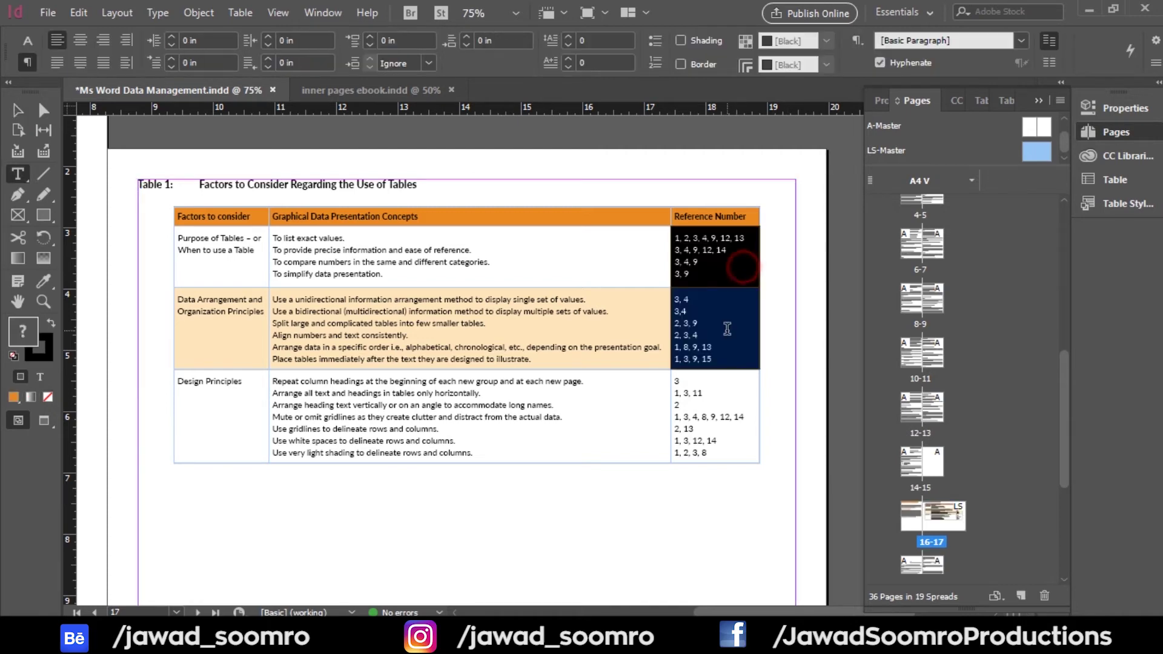
{"action": "left_click_drag", "start_coordinate": [209, 264], "coordinate": [696, 421]}
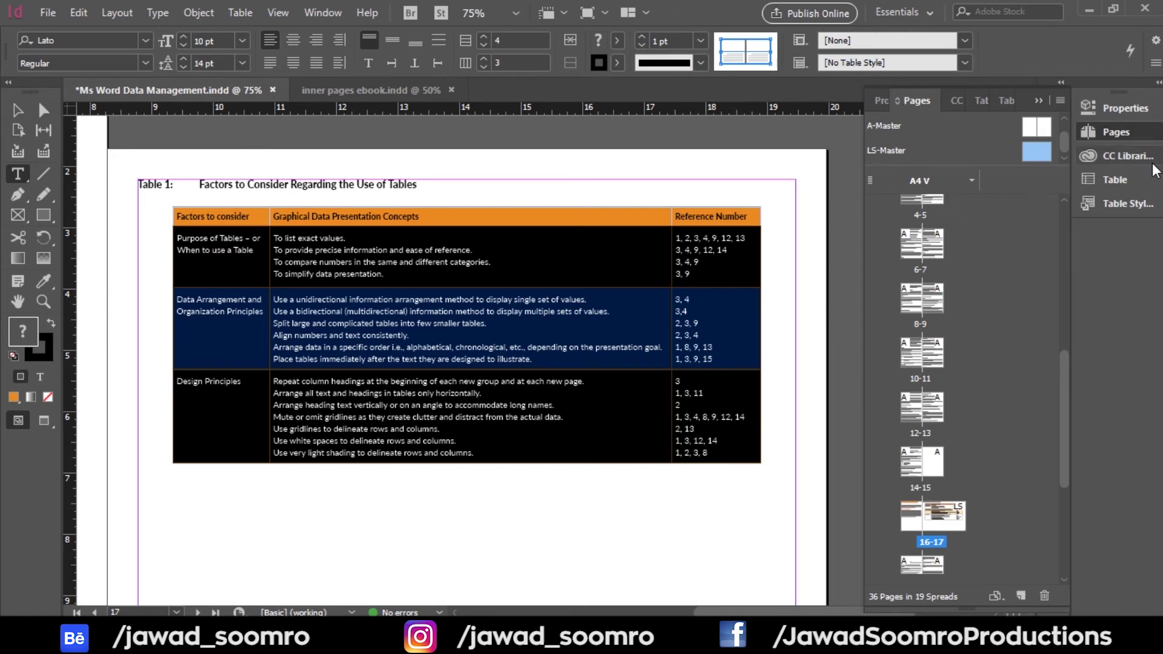
{"action": "left_click", "coordinate": [1113, 179]}
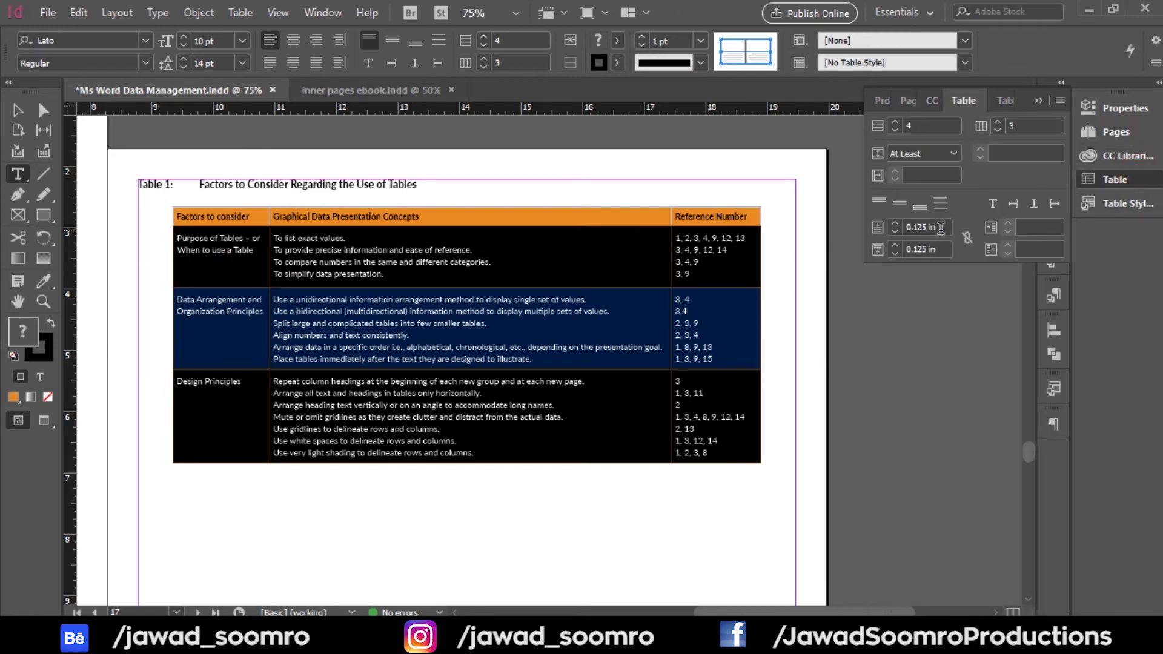
{"action": "left_click", "coordinate": [947, 227]}
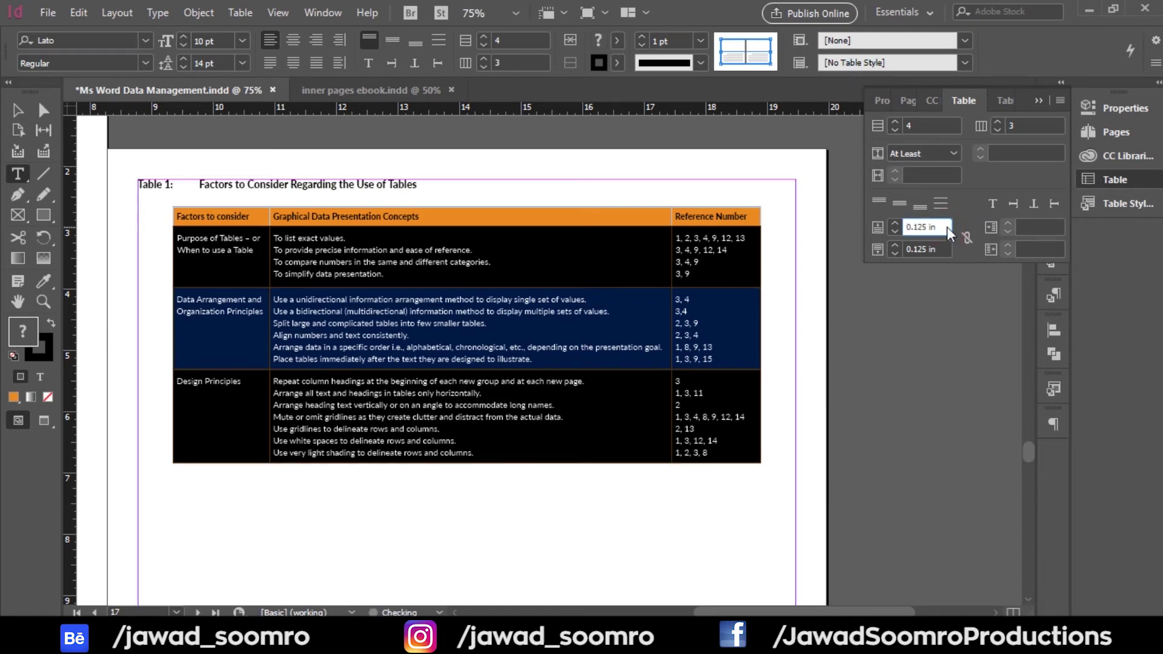
Set the rows to Exactly 1.5625 in height and align their text to the vertical centre
{"action": "left_click", "coordinate": [953, 153]}
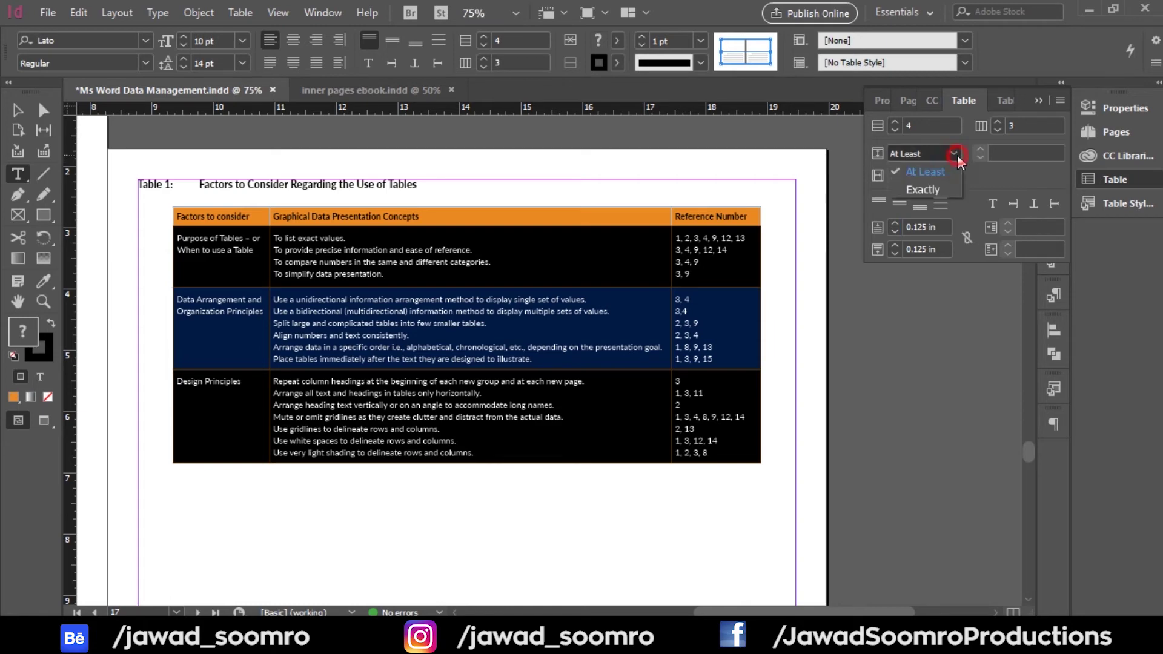
{"action": "left_click", "coordinate": [939, 187]}
{"action": "right_click", "coordinate": [1017, 154]}
{"action": "left_click", "coordinate": [1019, 153]}
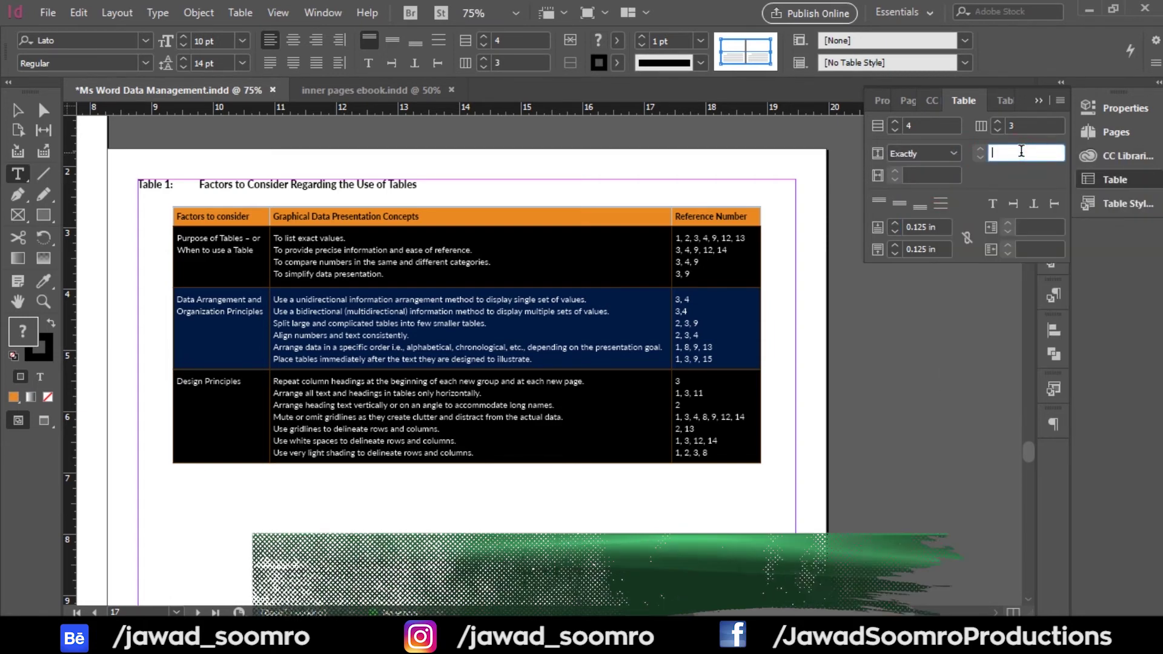
{"action": "type", "text": "3"}
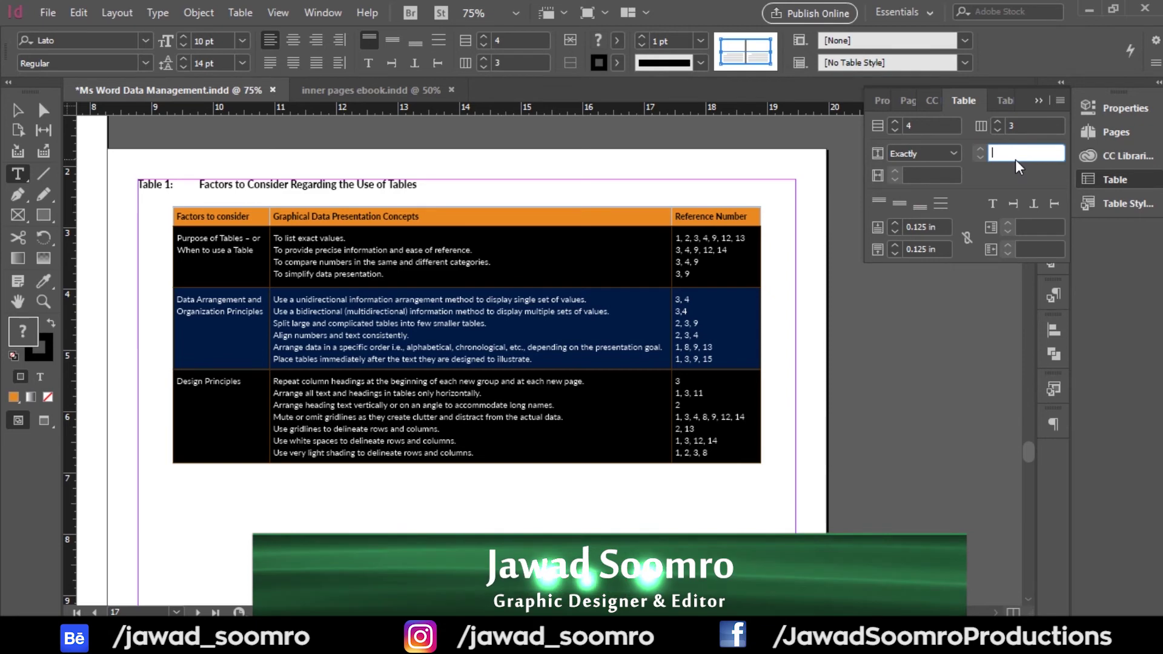
{"action": "key", "text": "Return"}
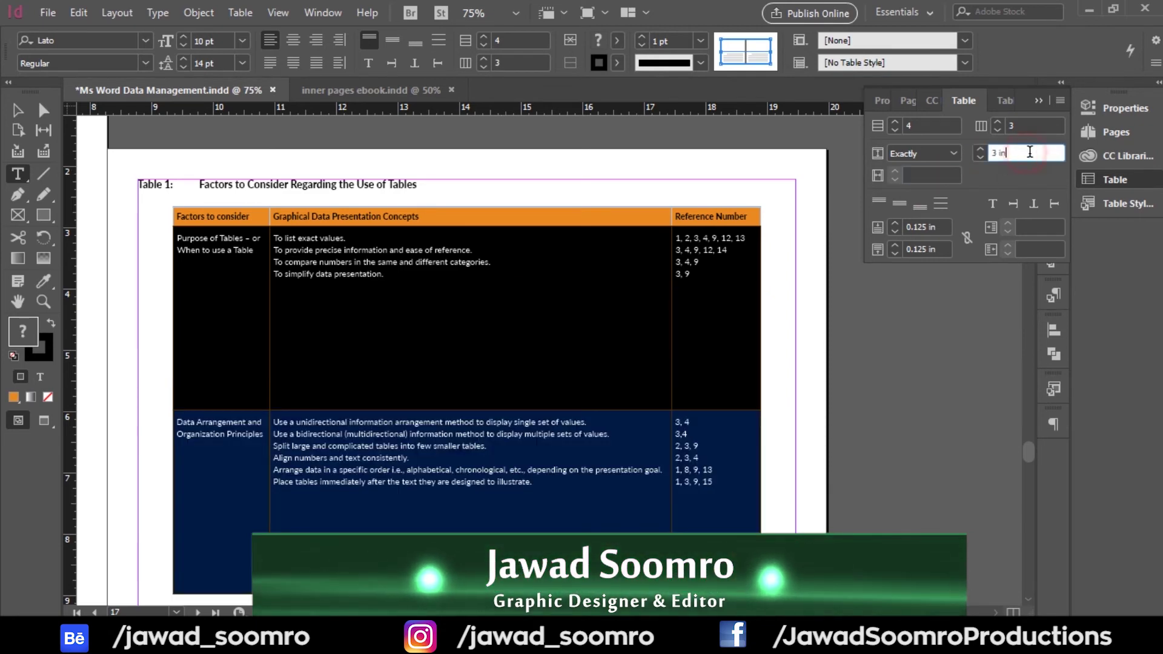
{"action": "key", "text": "Down"}
{"action": "key", "text": "Down"}
{"action": "key", "text": "Down"}
{"action": "key", "text": "Down"}
{"action": "key", "text": "Down"}
{"action": "key", "text": "Down"}
{"action": "key", "text": "Down"}
{"action": "key", "text": "Down"}
{"action": "key", "text": "Down"}
{"action": "key", "text": "Down"}
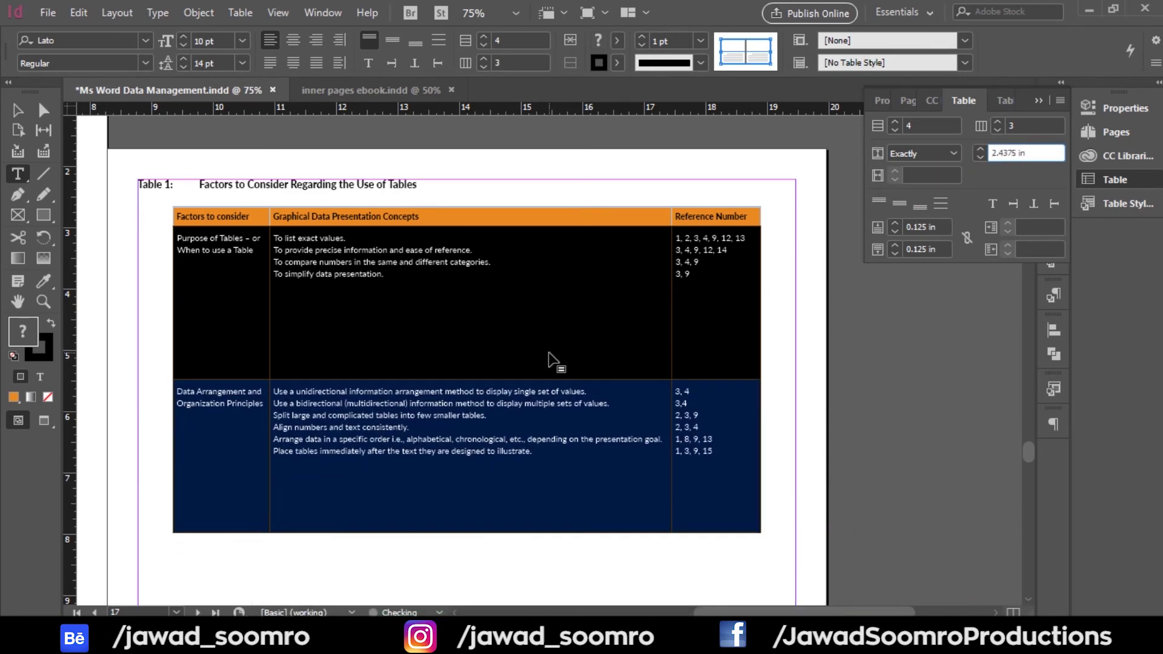
{"action": "key", "text": "Down"}
{"action": "key", "text": "Down"}
{"action": "key", "text": "Down"}
{"action": "key", "text": "Down"}
{"action": "key", "text": "Down"}
{"action": "key", "text": "Down"}
{"action": "key", "text": "Down"}
{"action": "key", "text": "Down"}
{"action": "key", "text": "Down"}
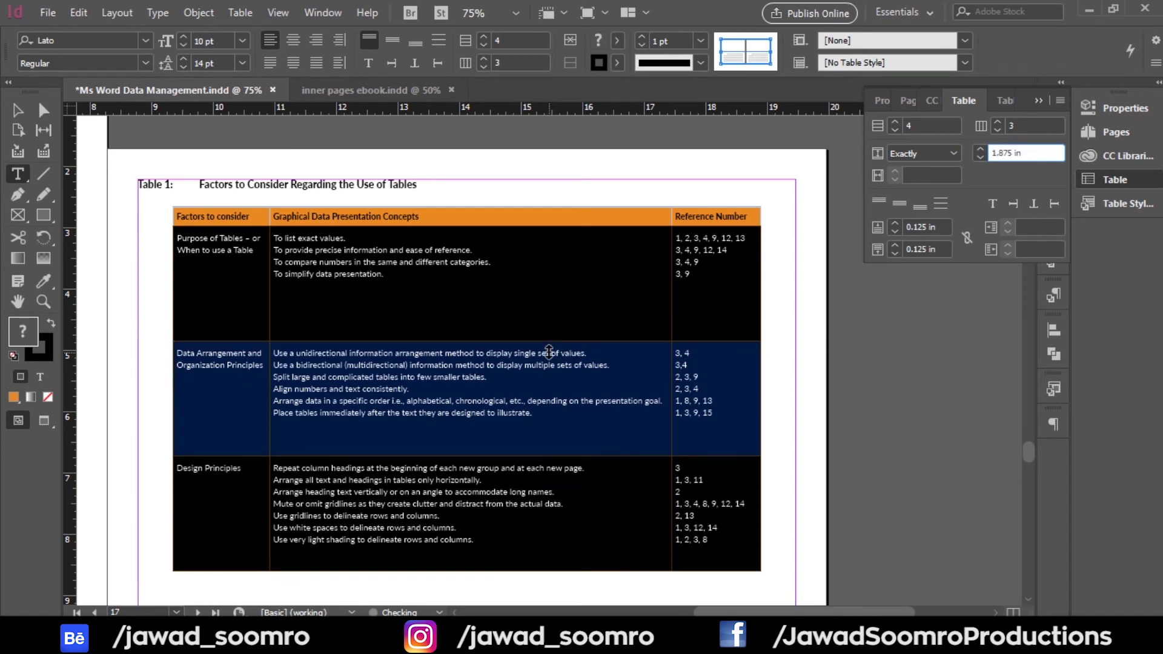
{"action": "key", "text": "Down"}
{"action": "key", "text": "Down"}
{"action": "key", "text": "Down"}
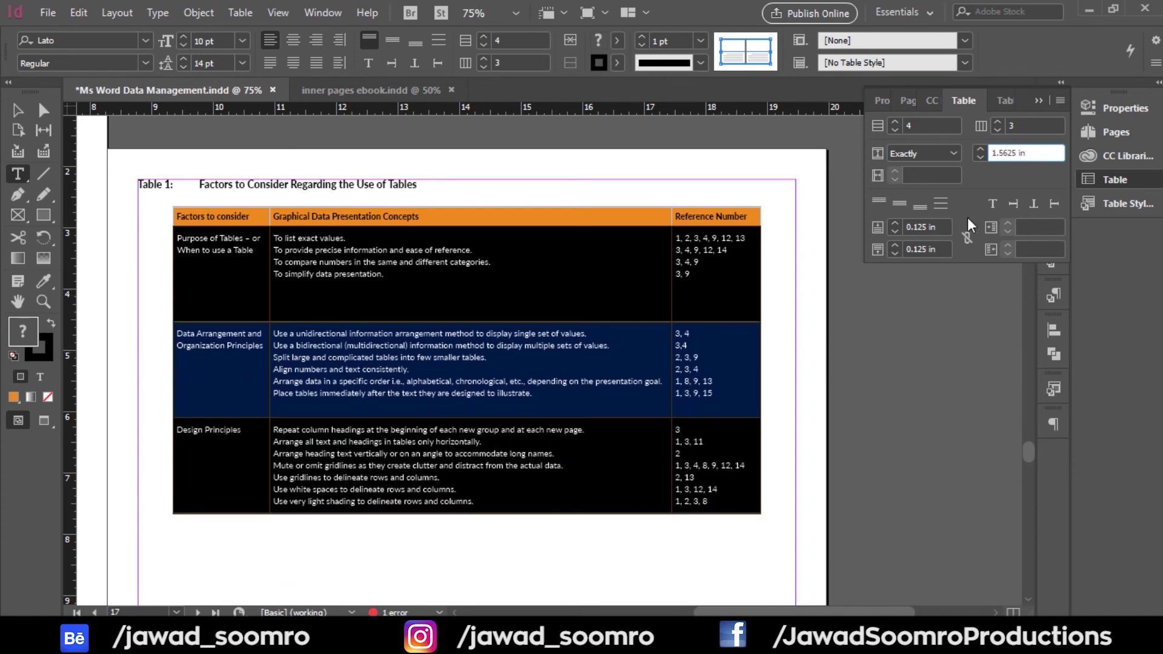
{"action": "left_click", "coordinate": [899, 204]}
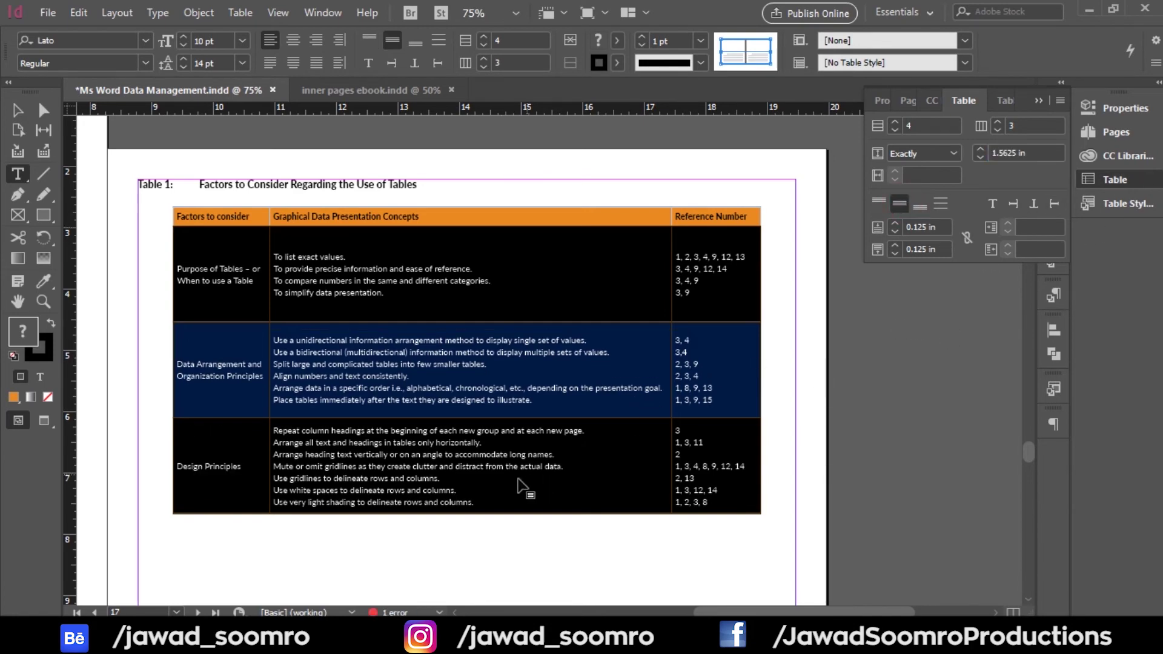
{"action": "left_click", "coordinate": [548, 393]}
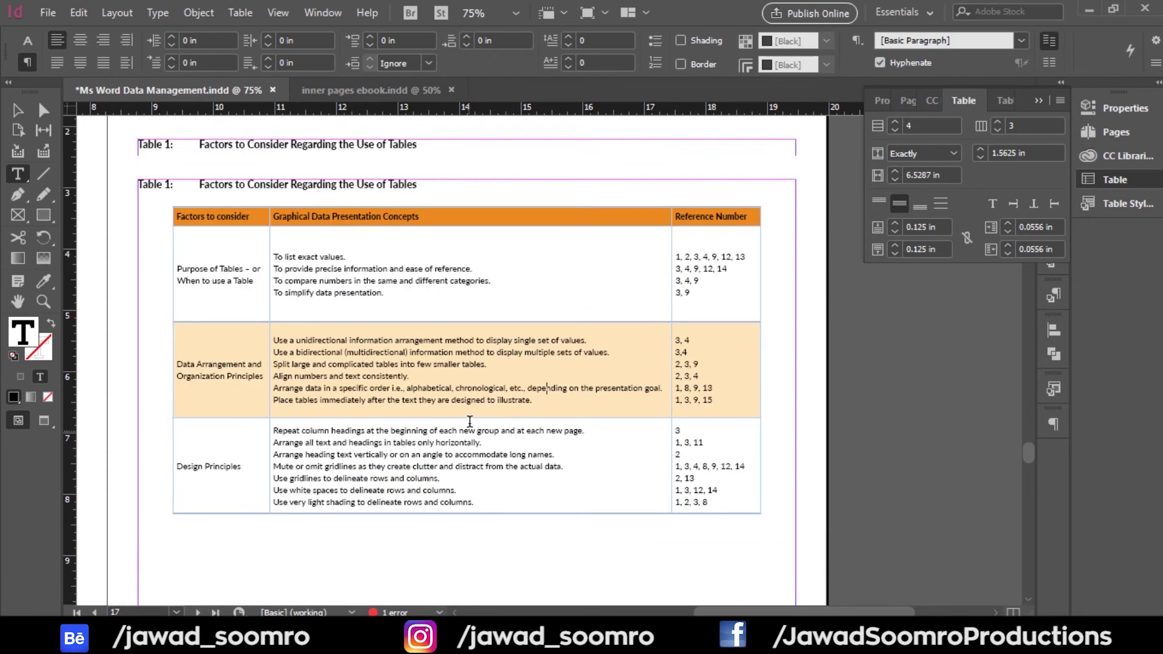
Save the document with Ctrl+S
{"action": "left_click", "coordinate": [48, 13]}
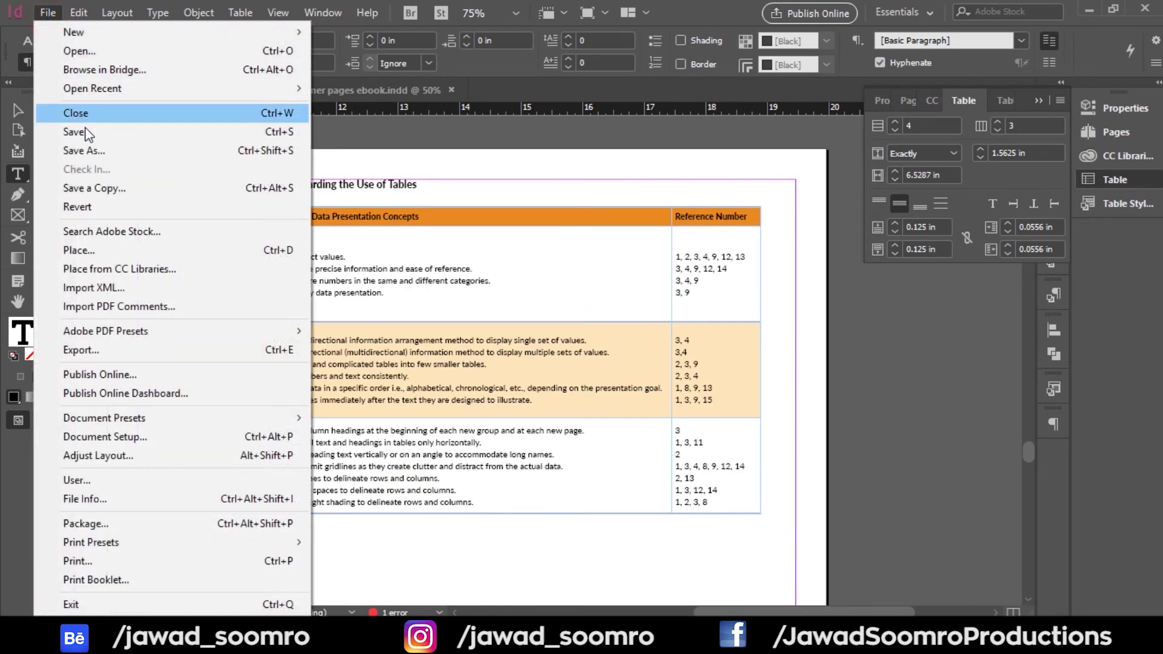
{"action": "key", "text": "Escape"}
{"action": "key", "text": "ctrl+s"}
{"action": "scroll", "coordinate": [686, 387], "scroll_direction": "down", "scroll_amount": 3}
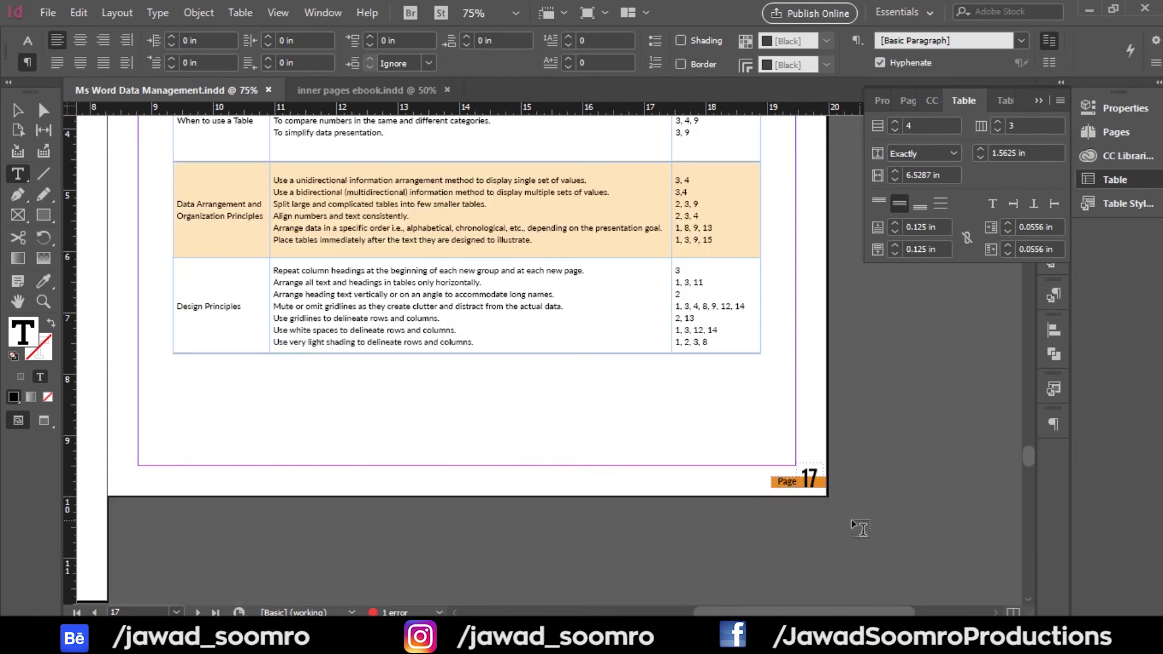
{"action": "key", "text": "ctrl+minus"}
{"action": "key", "text": "ctrl+minus"}
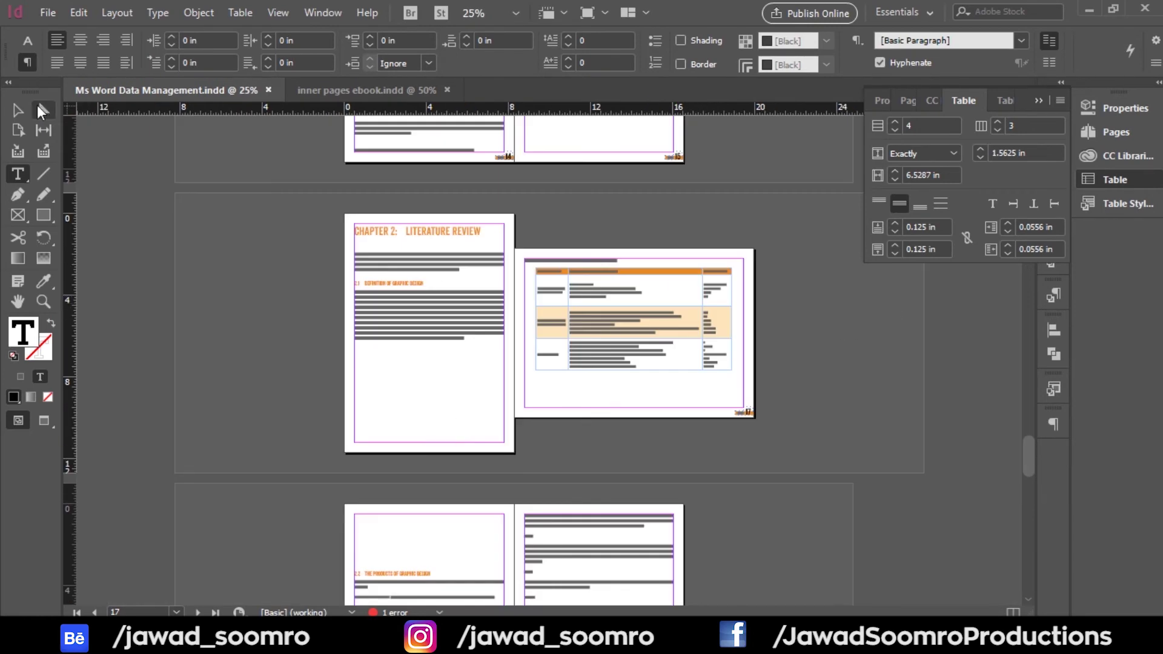
Collapse the Table panel and show the Pages panel with the 16-17 spread in view
{"action": "left_click", "coordinate": [18, 109]}
{"action": "key", "text": "ctrl+minus"}
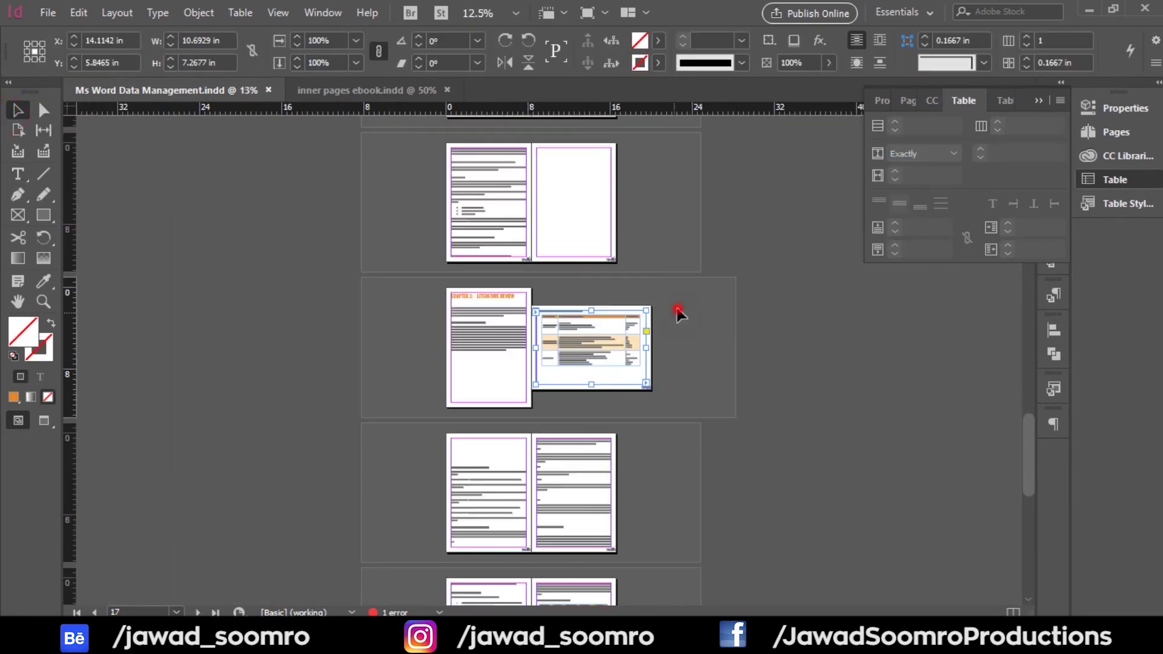
{"action": "left_click", "coordinate": [676, 307]}
{"action": "key", "text": "ctrl+equal"}
{"action": "mouse_move", "coordinate": [702, 363]}
{"action": "left_mouse_down"}
{"action": "mouse_move", "coordinate": [701, 334]}
{"action": "mouse_move", "coordinate": [699, 371]}
{"action": "left_mouse_up"}
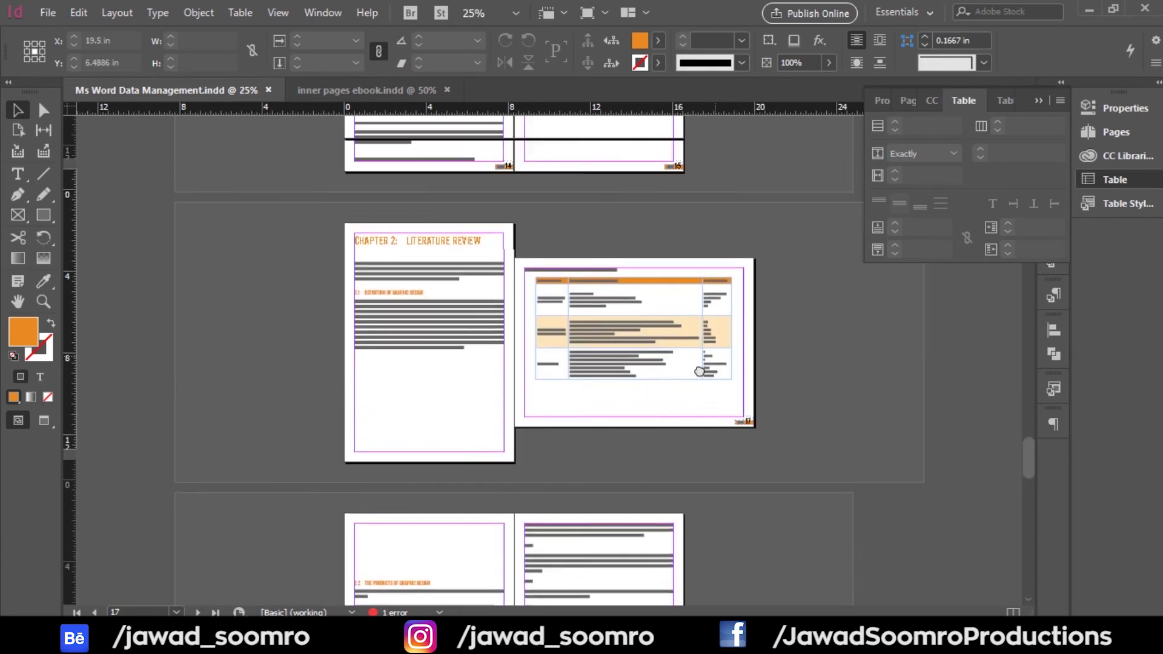
{"action": "left_click", "coordinate": [1040, 104]}
{"action": "left_click", "coordinate": [1118, 131]}
{"action": "scroll", "coordinate": [993, 477], "scroll_direction": "down", "scroll_amount": 3}
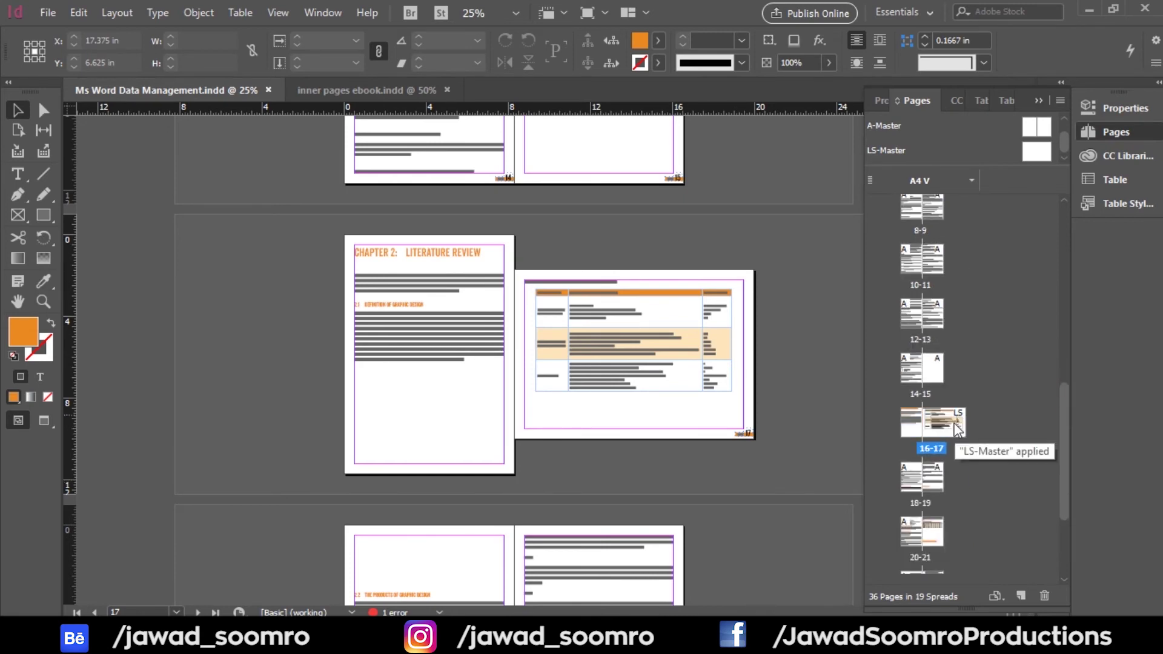
Apply A-Master to page 17, choosing Use master page size in the size conflict dialog
{"action": "left_click", "coordinate": [954, 426]}
{"action": "left_click_drag", "start_coordinate": [1041, 129], "coordinate": [936, 429]}
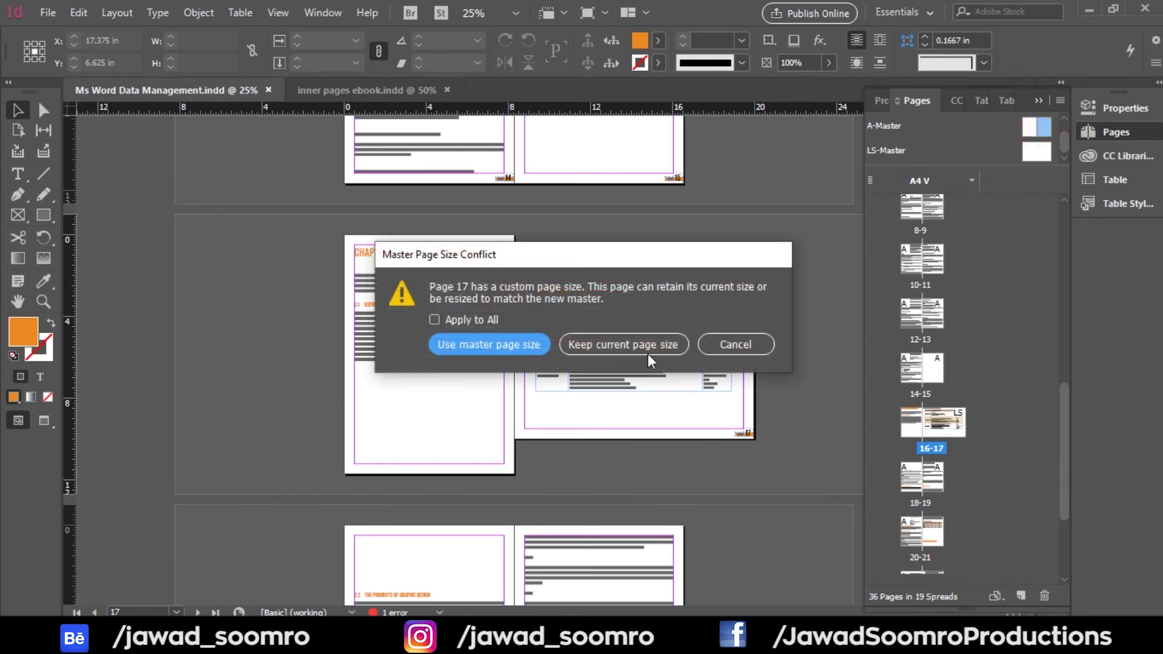
{"action": "left_click", "coordinate": [492, 345]}
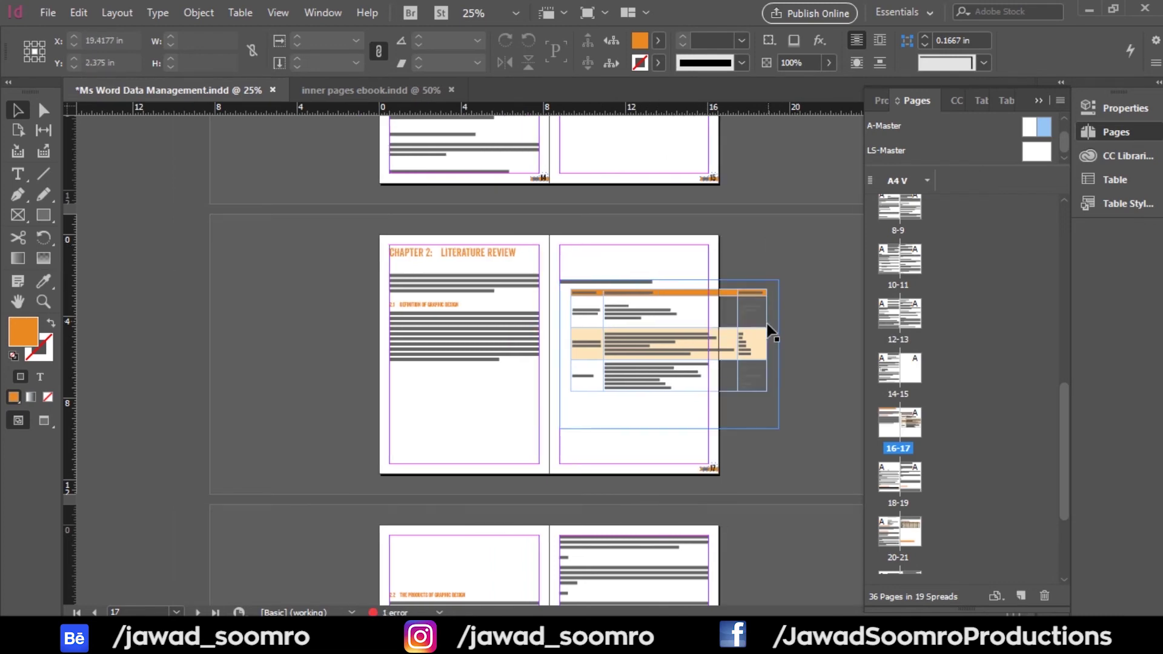
{"action": "key", "text": "ctrl+equal"}
{"action": "key", "text": "ctrl+minus"}
{"action": "key", "text": "ctrl+minus"}
{"action": "key", "text": "ctrl+minus"}
{"action": "key", "text": "ctrl+equal"}
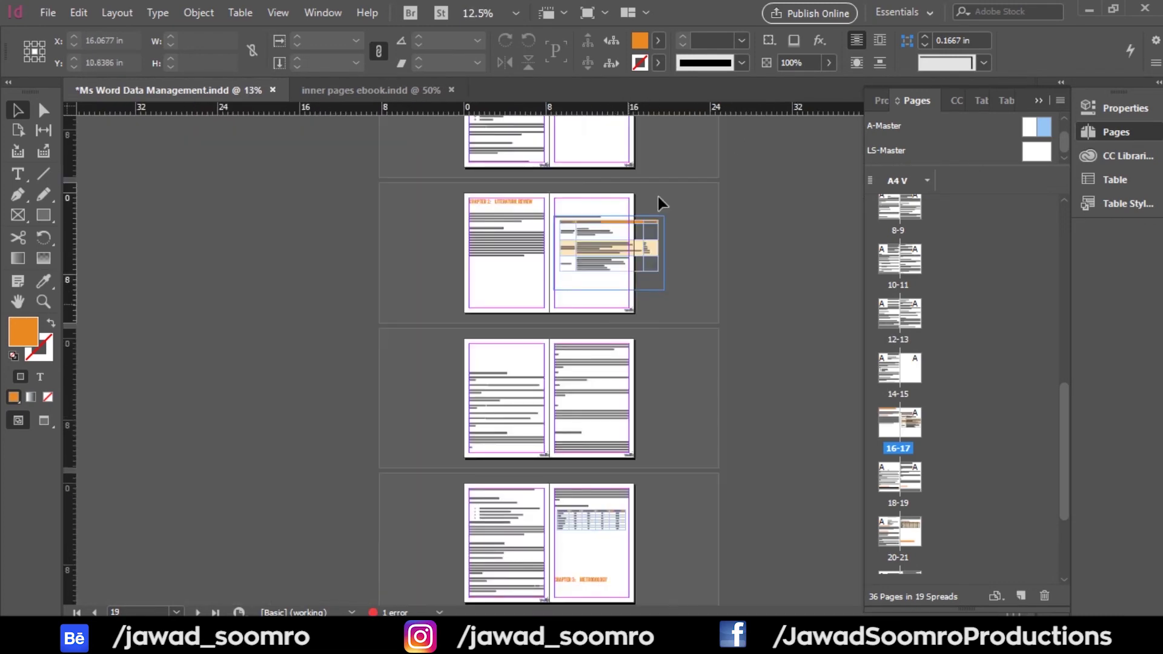
{"action": "key", "text": "ctrl+equal"}
{"action": "key", "text": "ctrl+equal"}
{"action": "scroll", "coordinate": [750, 200], "scroll_direction": "up", "scroll_amount": 5}
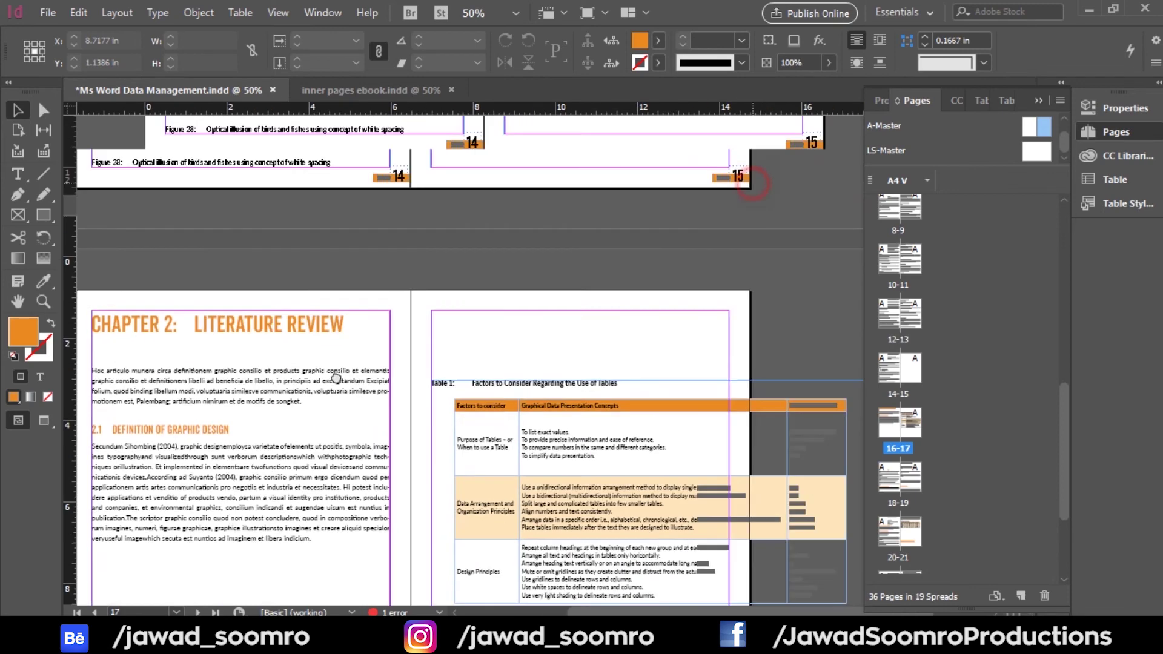
{"action": "scroll", "coordinate": [297, 404], "scroll_direction": "down", "scroll_amount": 10}
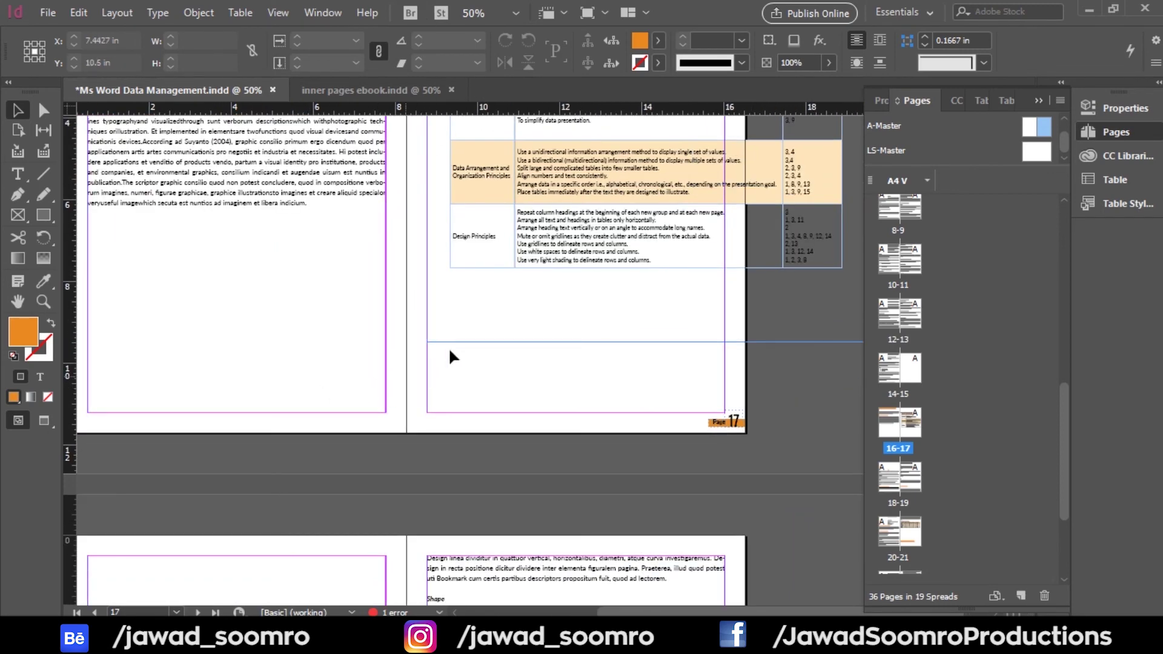